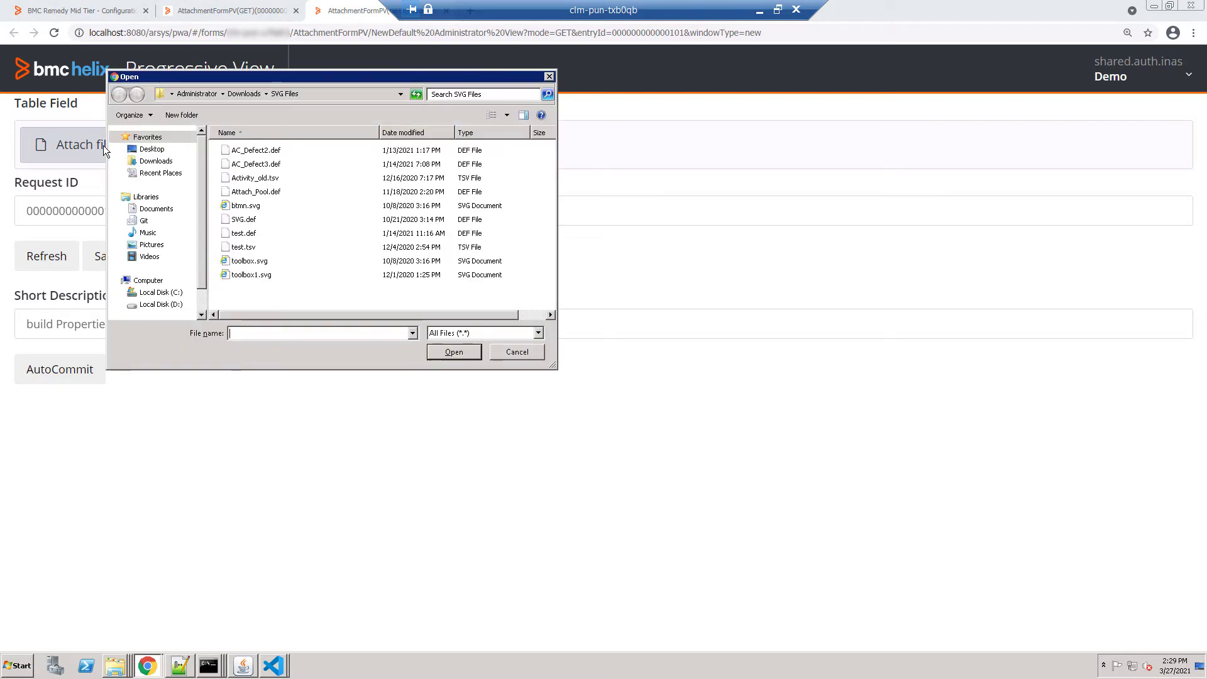
# Attach all files from the SVG Files folder to the Table Field and expand the full attachment list.
pyautogui.hotkey('ctrl', 'a')
pyautogui.click(459, 350)
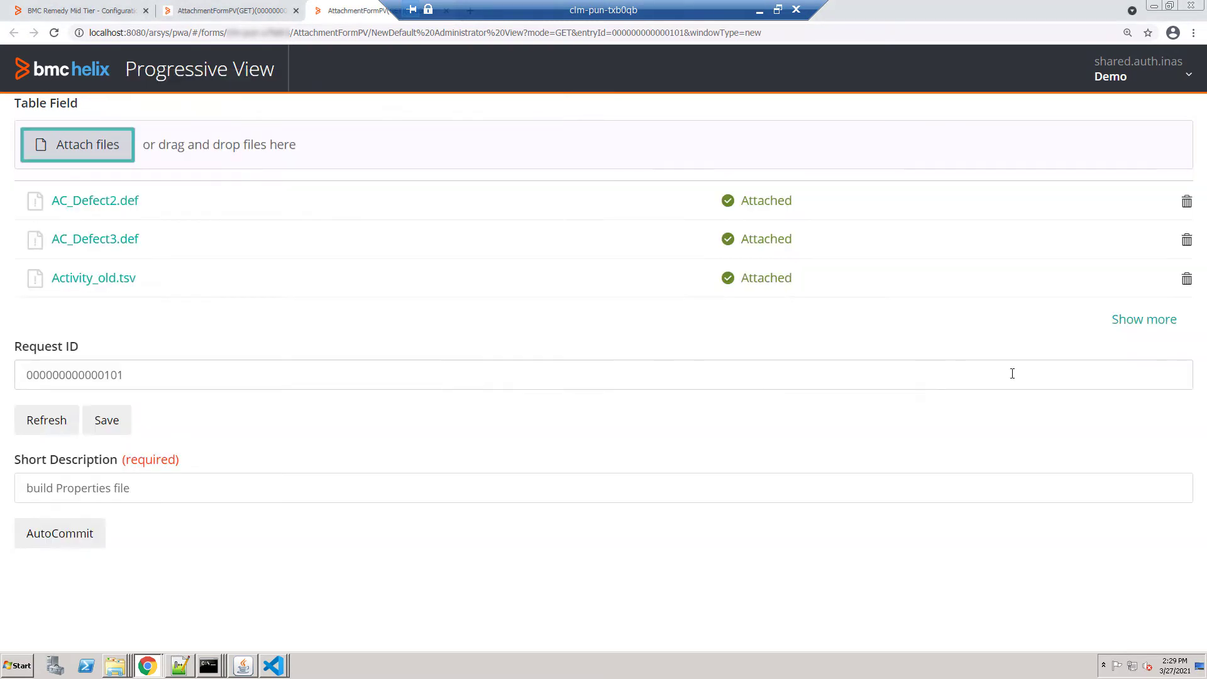
pyautogui.click(1136, 324)
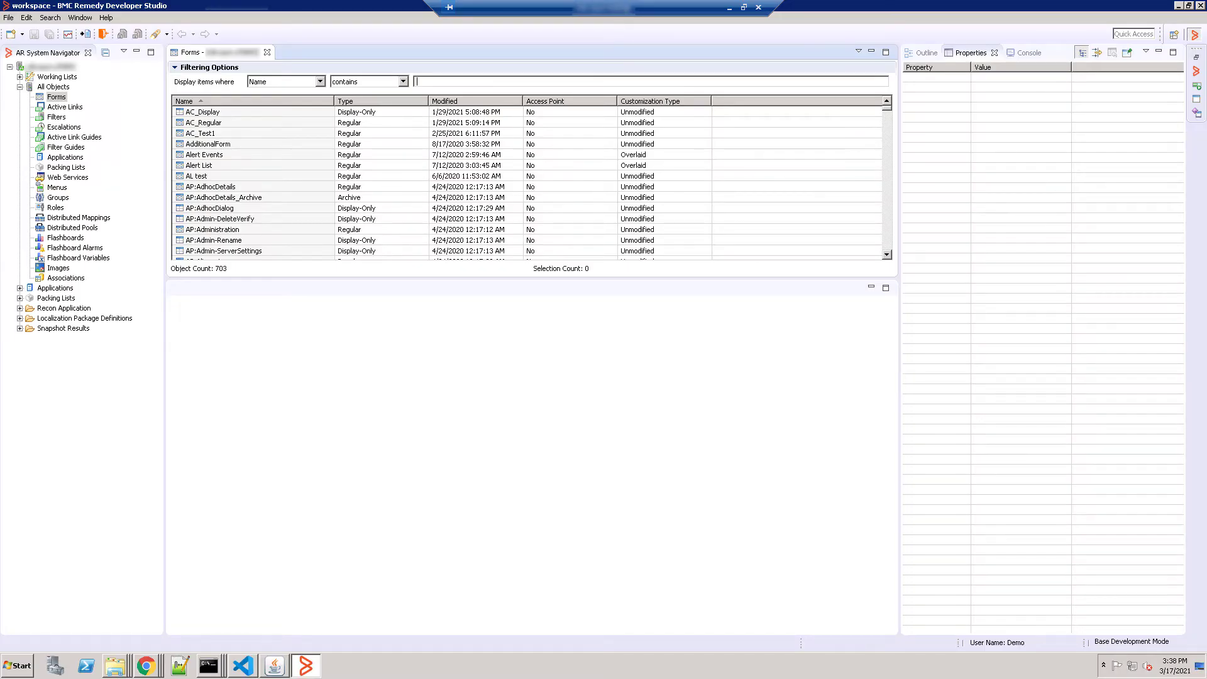
# In BMC Remedy Developer Studio, create a regular form on the listed server and place an Attachment Pool field below Short Description.
pyautogui.click(22, 35)
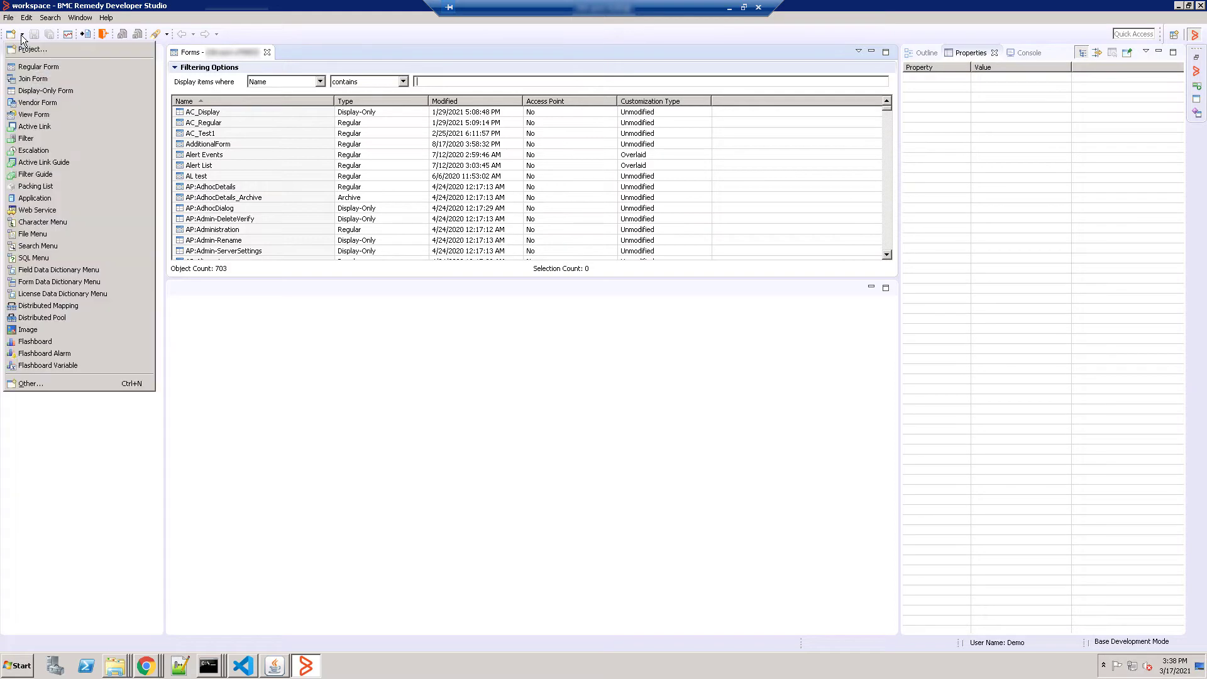
pyautogui.click(34, 67)
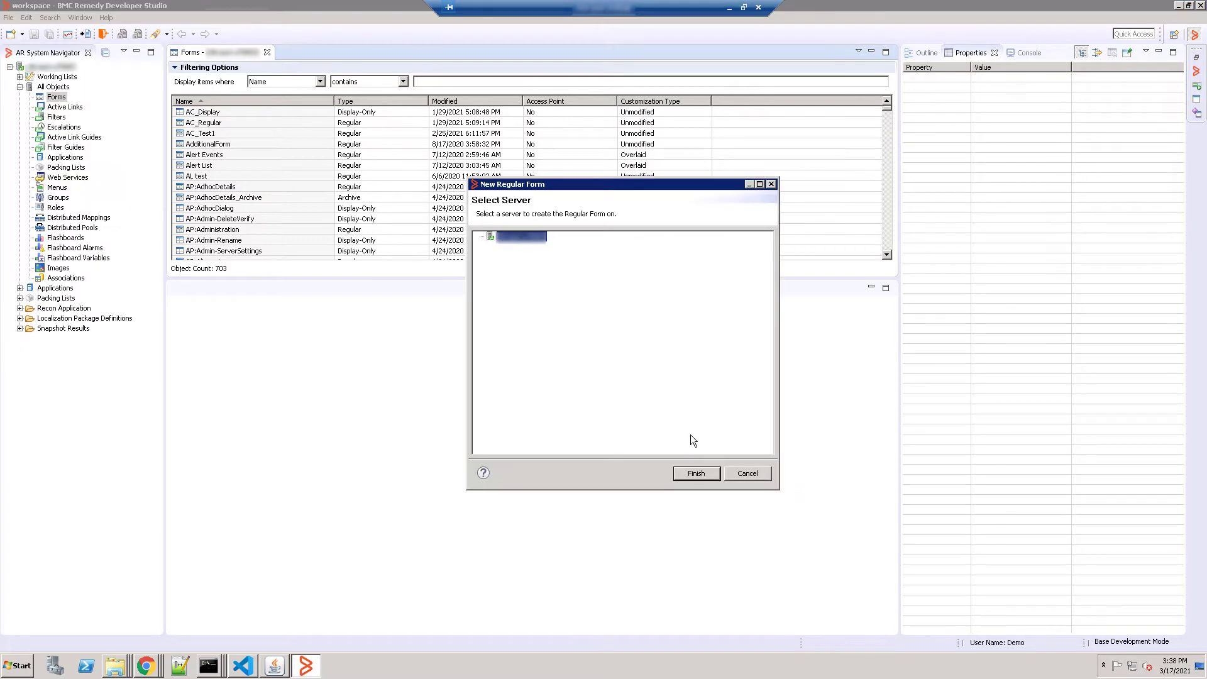
pyautogui.click(695, 473)
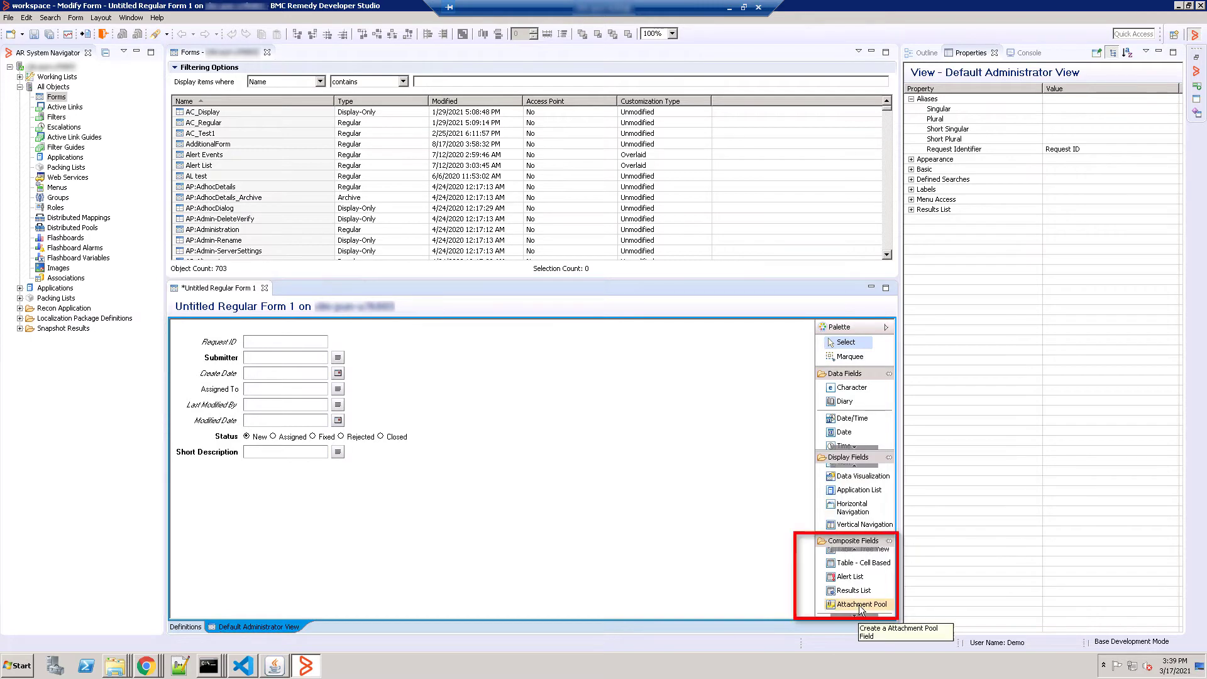
pyautogui.click(861, 604)
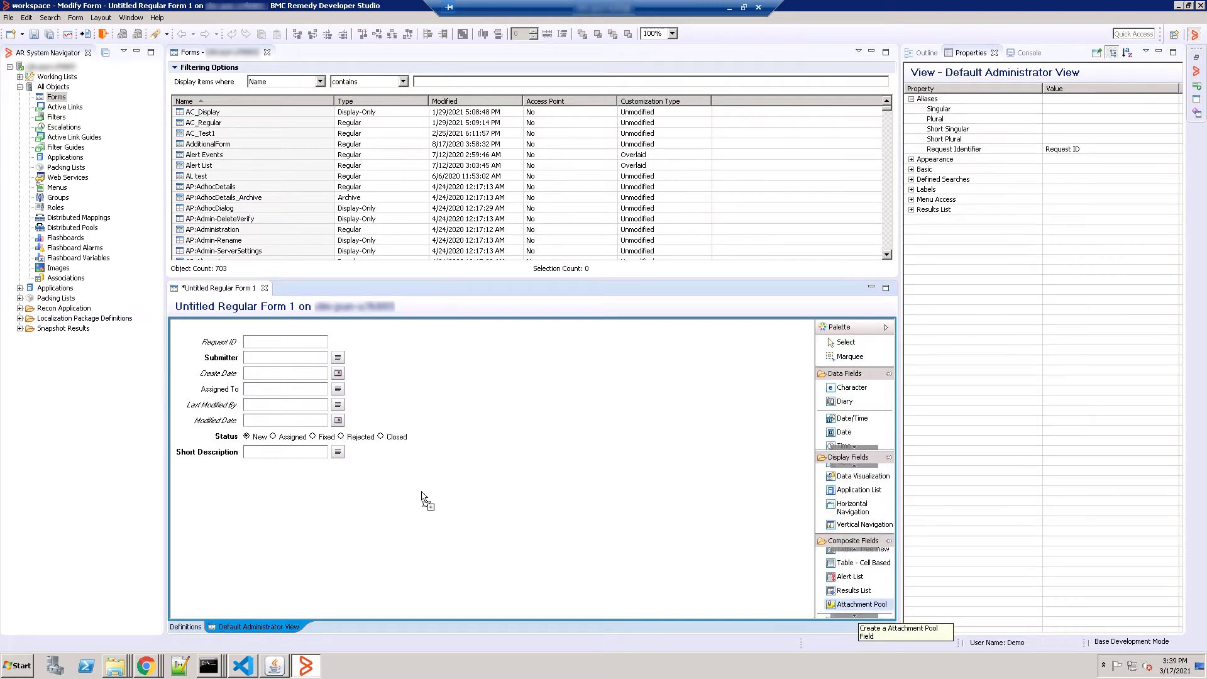
pyautogui.click(422, 492)
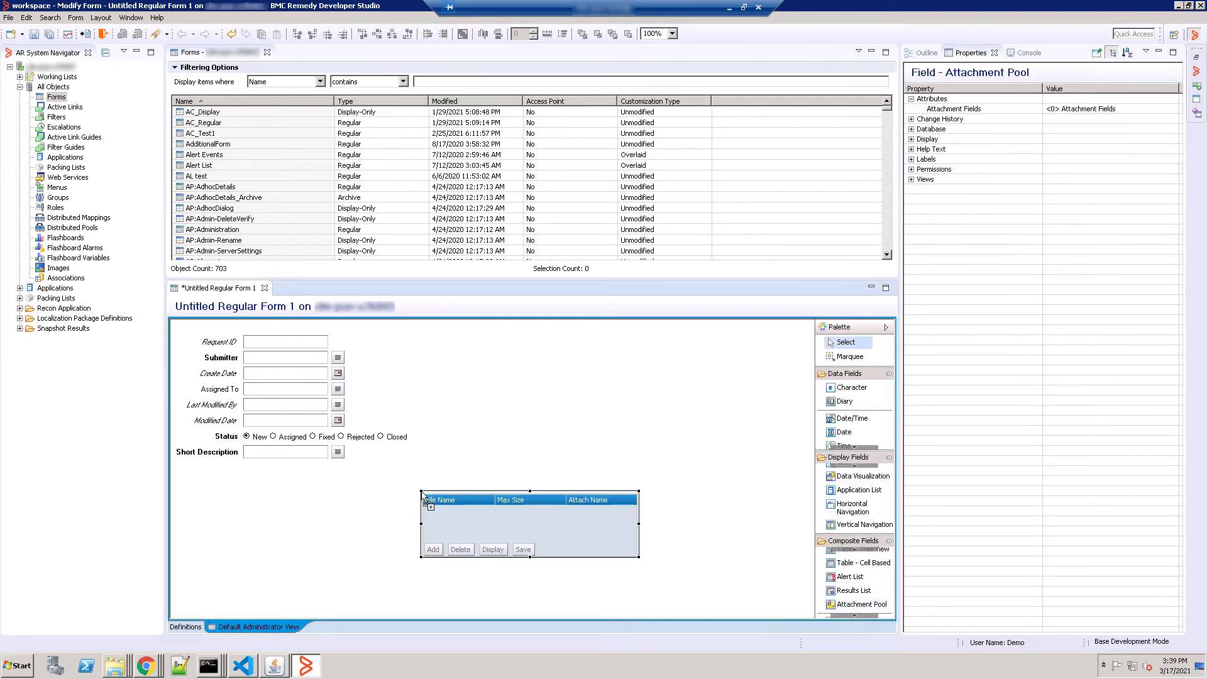
# Add one attachment field named AttachmentField03 to the attachment pool.
pyautogui.click(1123, 110)
pyautogui.click(1169, 111)
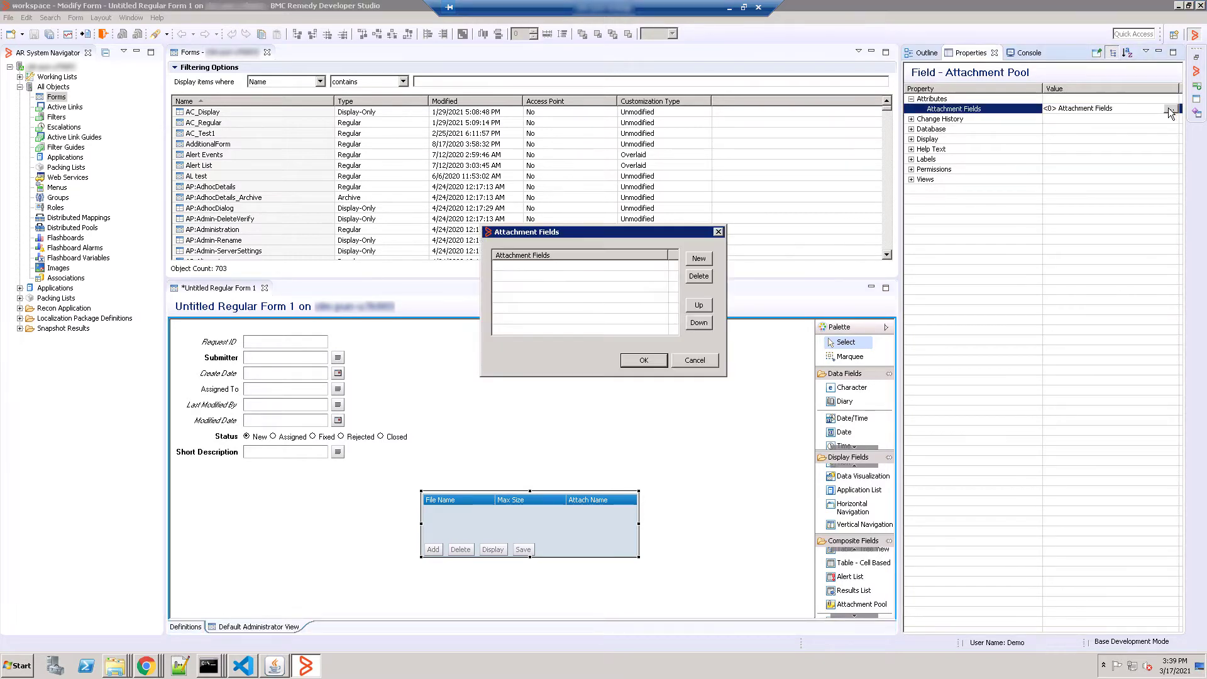
pyautogui.click(699, 258)
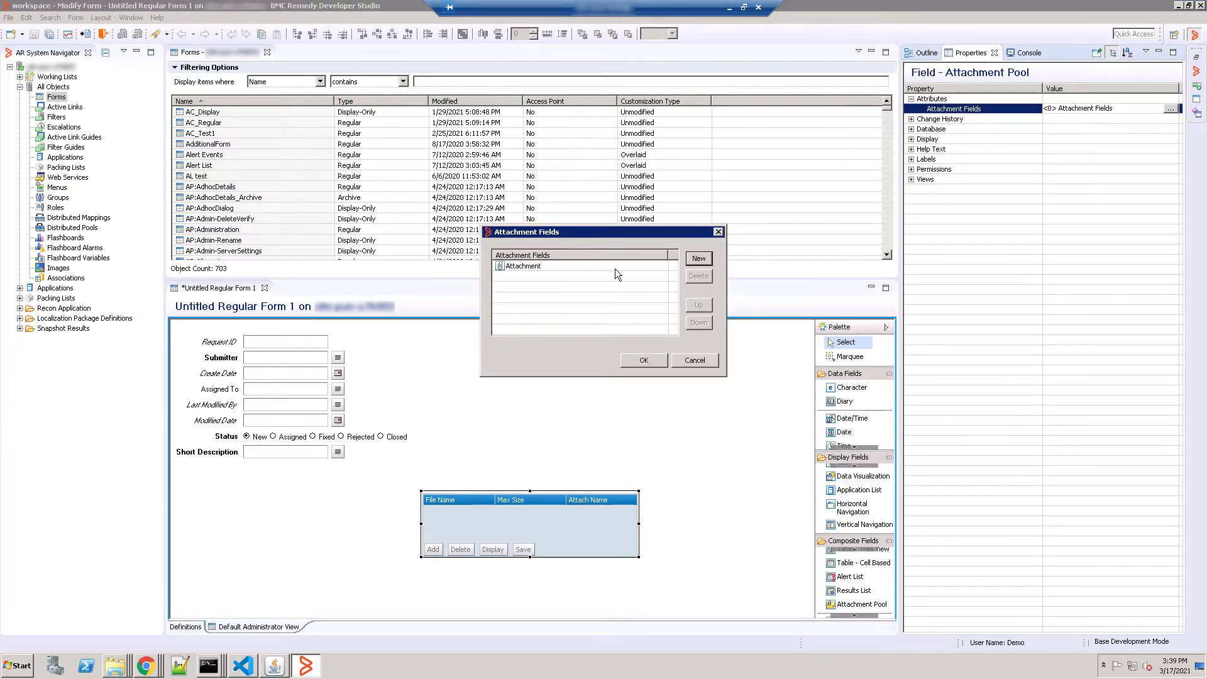
pyautogui.doubleClick(544, 265)
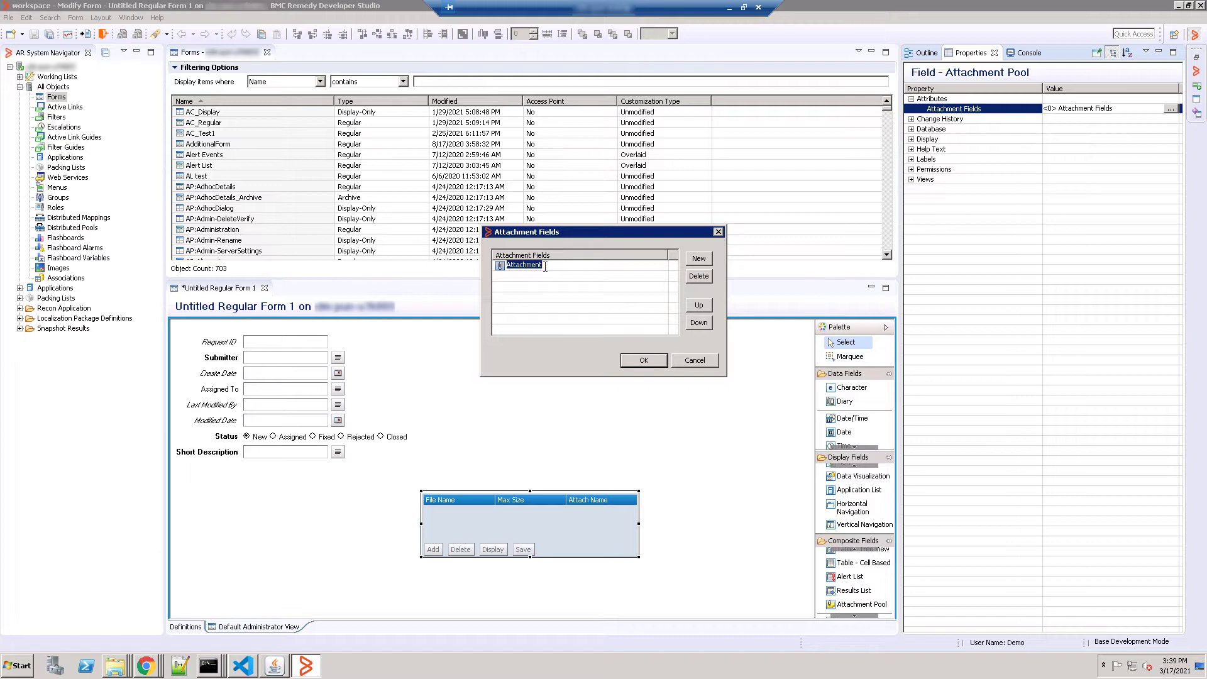
pyautogui.press('End')
pyautogui.write('Field03')
pyautogui.click(643, 361)
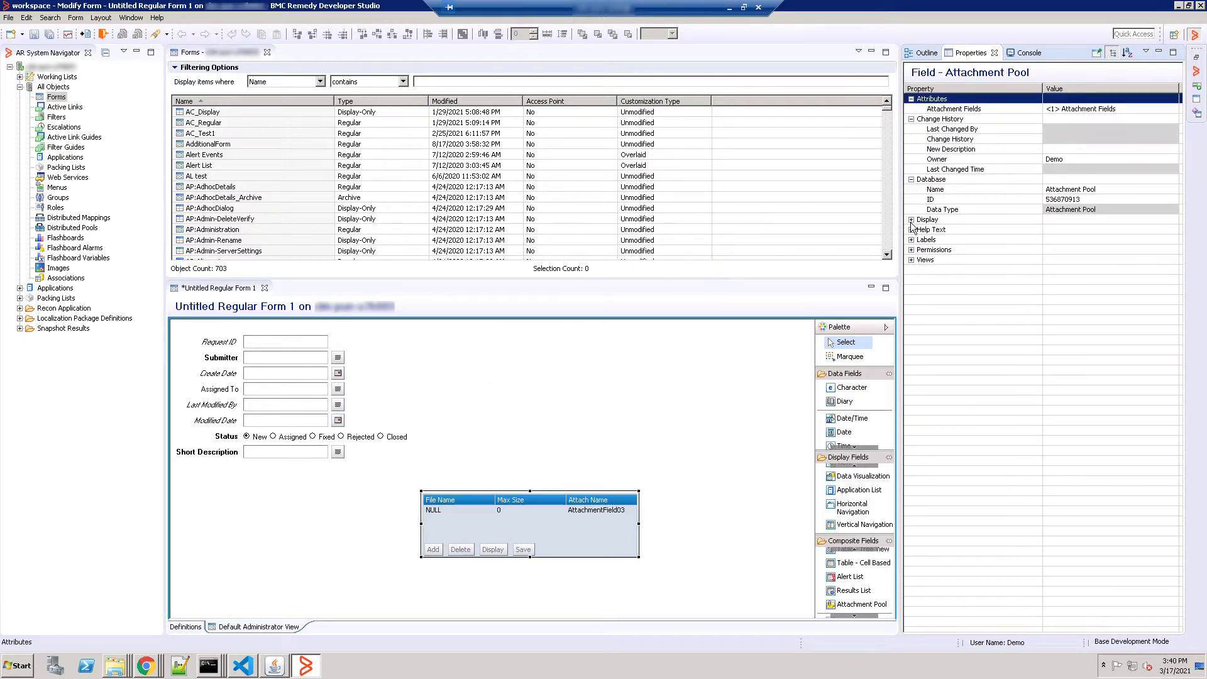
# Set the attachment pool's display label to AttachmentPool03.
pyautogui.click(910, 219)
pyautogui.click(1079, 229)
pyautogui.press('BackSpace')
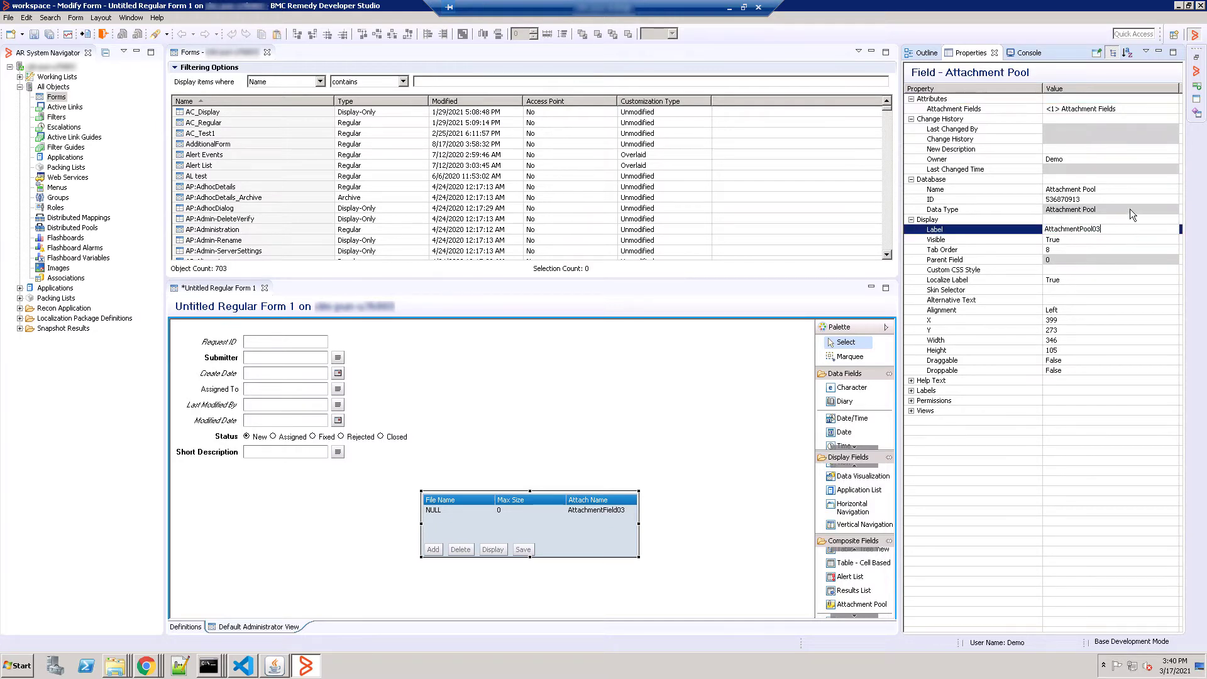
pyautogui.write('03')
pyautogui.click(1114, 191)
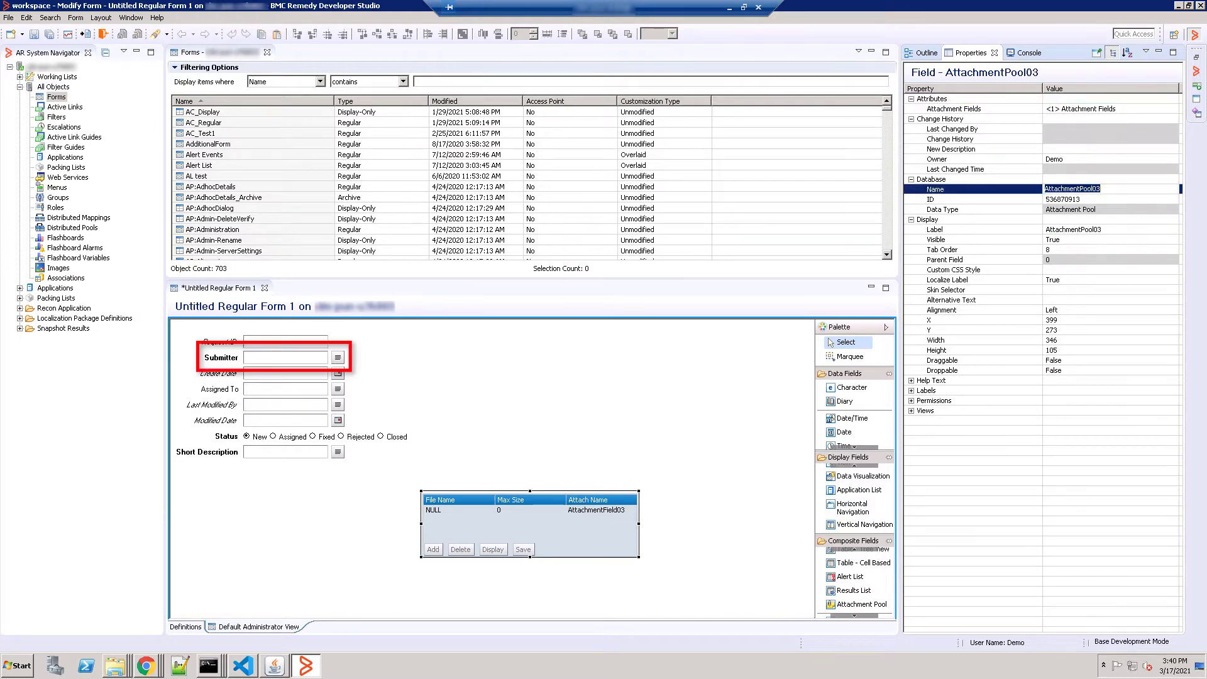
# Set the Submitter field's default value to $USER$.
pyautogui.click(264, 358)
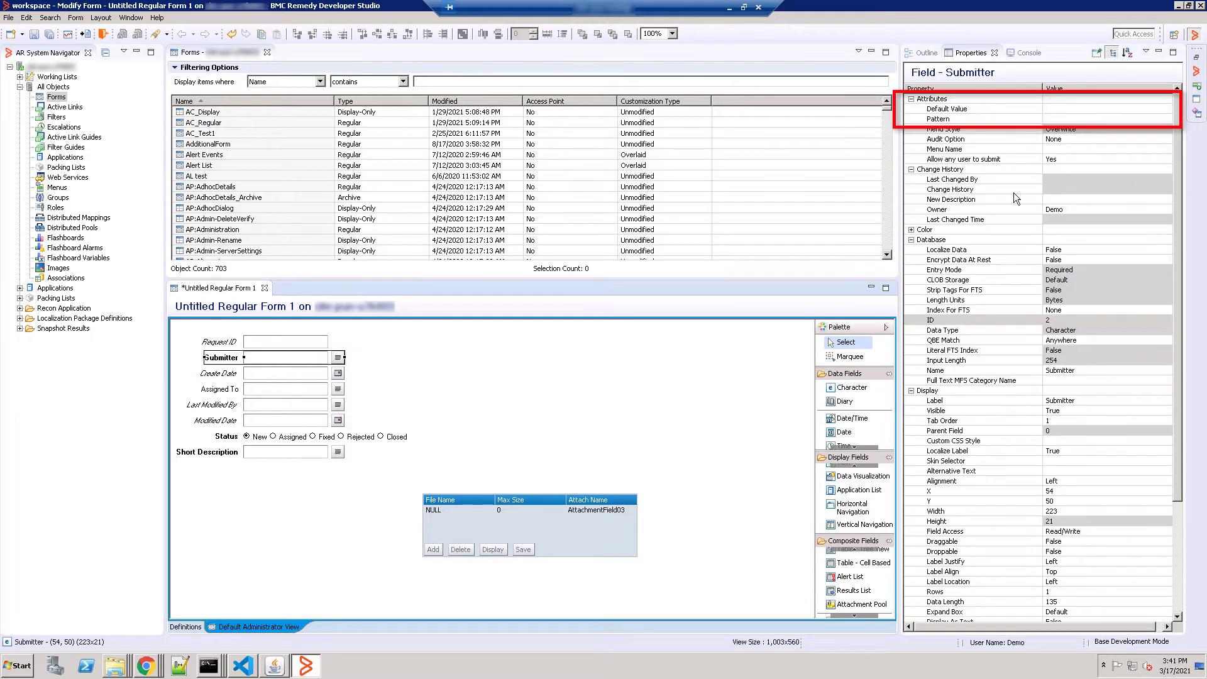
pyautogui.click(1058, 108)
pyautogui.click(1058, 108)
pyautogui.write('$USER$')
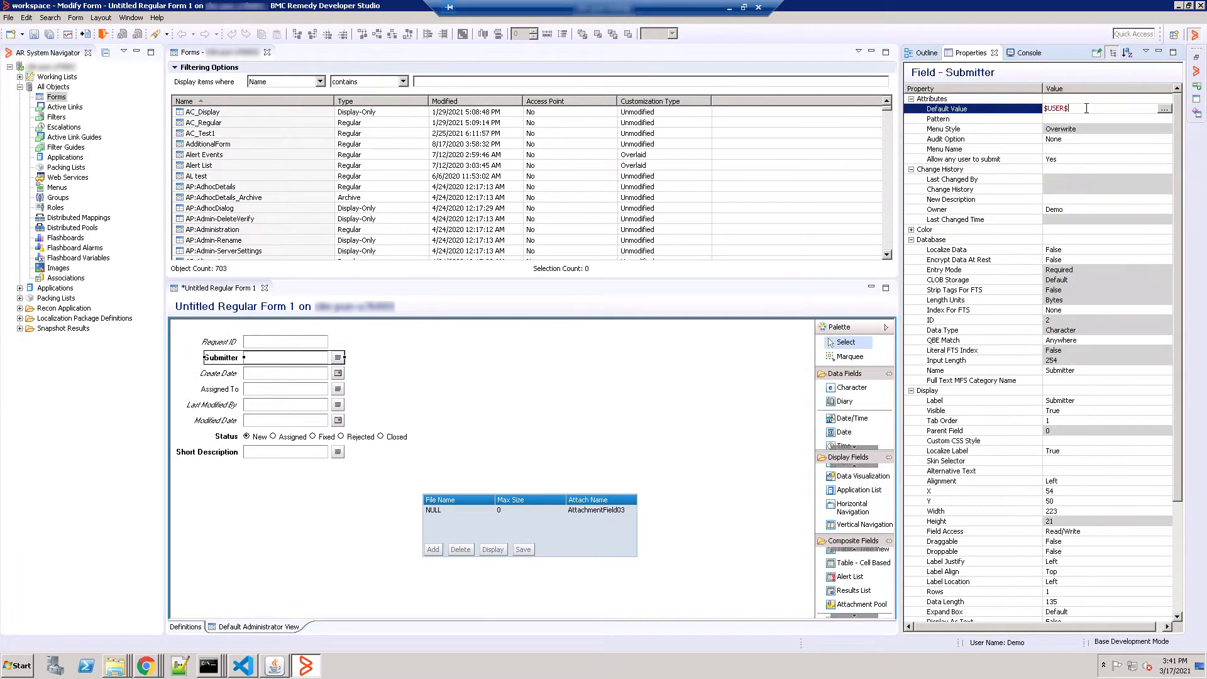
pyautogui.press('Return')
# Set the Short Description field's default value to NA.
pyautogui.click(257, 455)
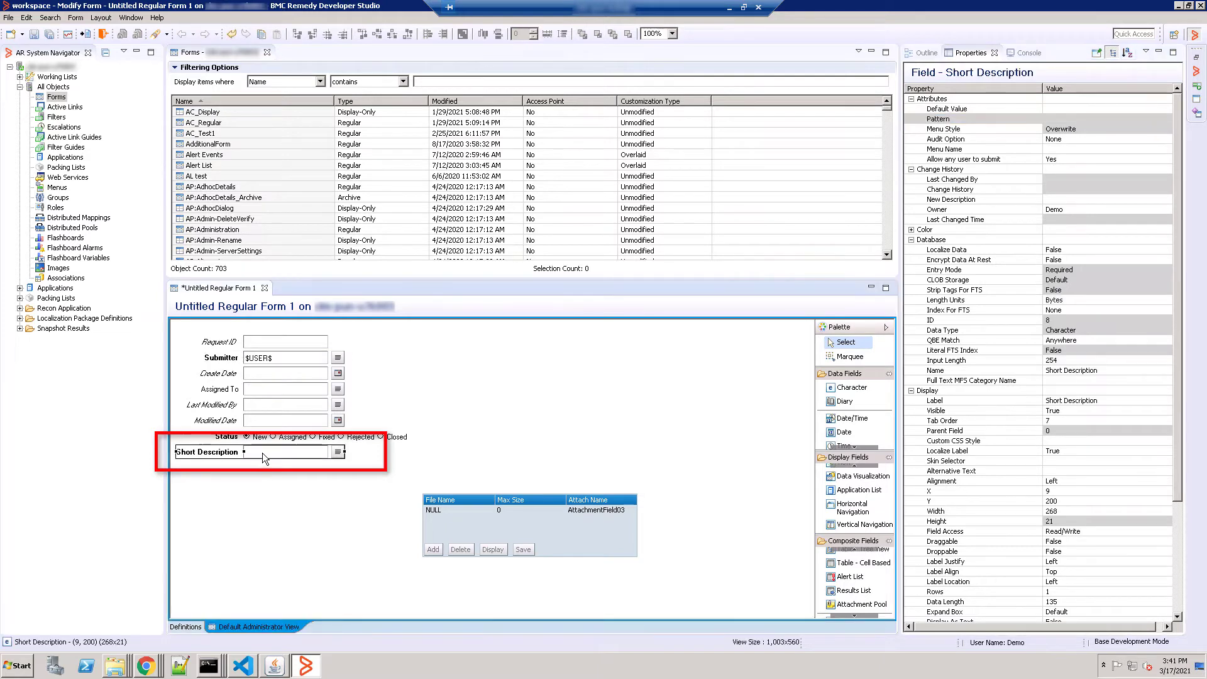
pyautogui.click(1060, 109)
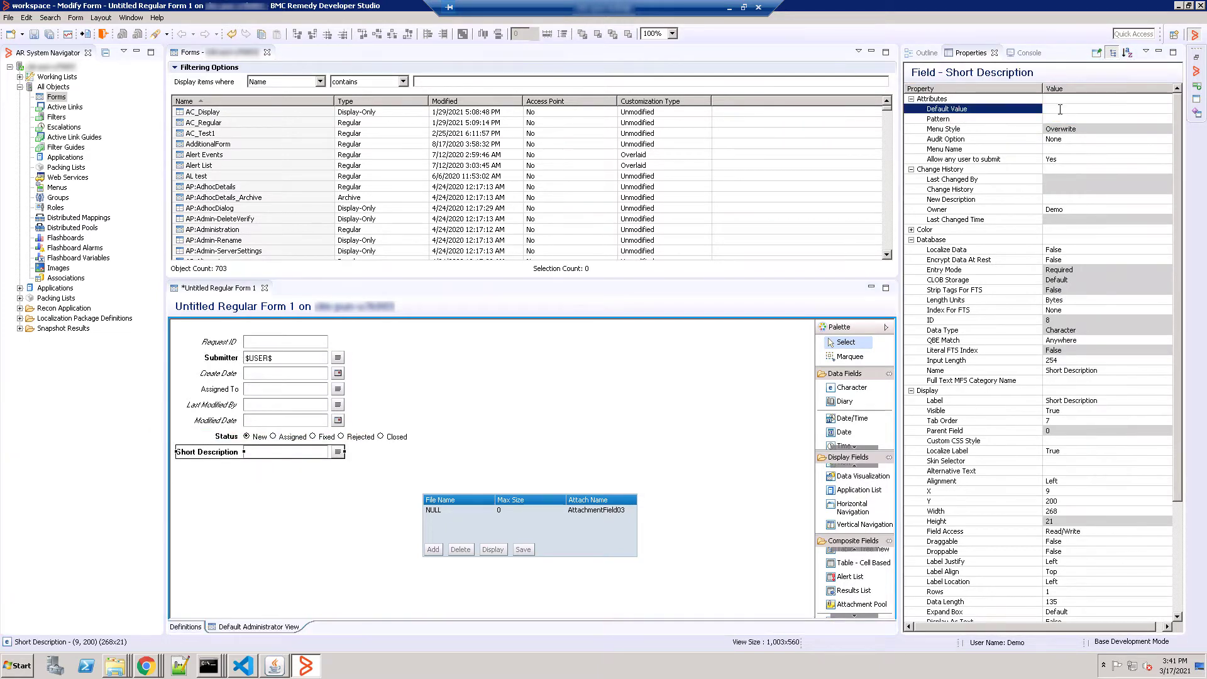
pyautogui.write('NA')
pyautogui.click(1058, 120)
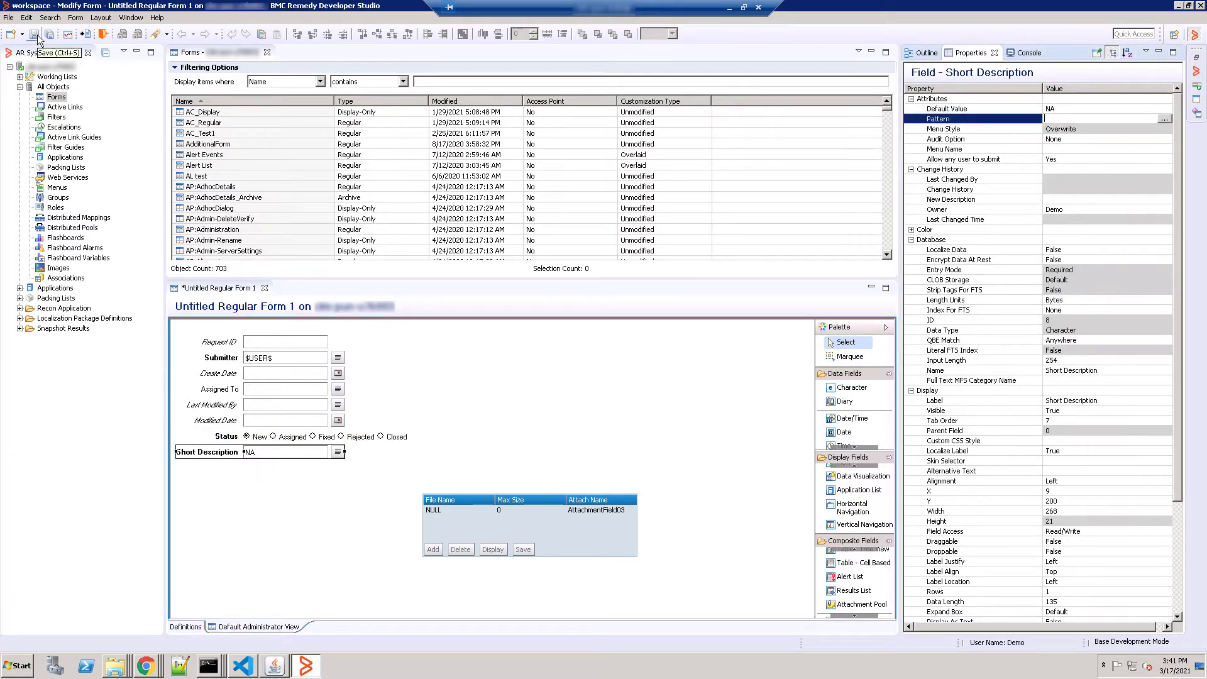
# Save the form as AttachmentFormSV03, accepting the field IDs outside the BMC reserved range.
pyautogui.click(35, 34)
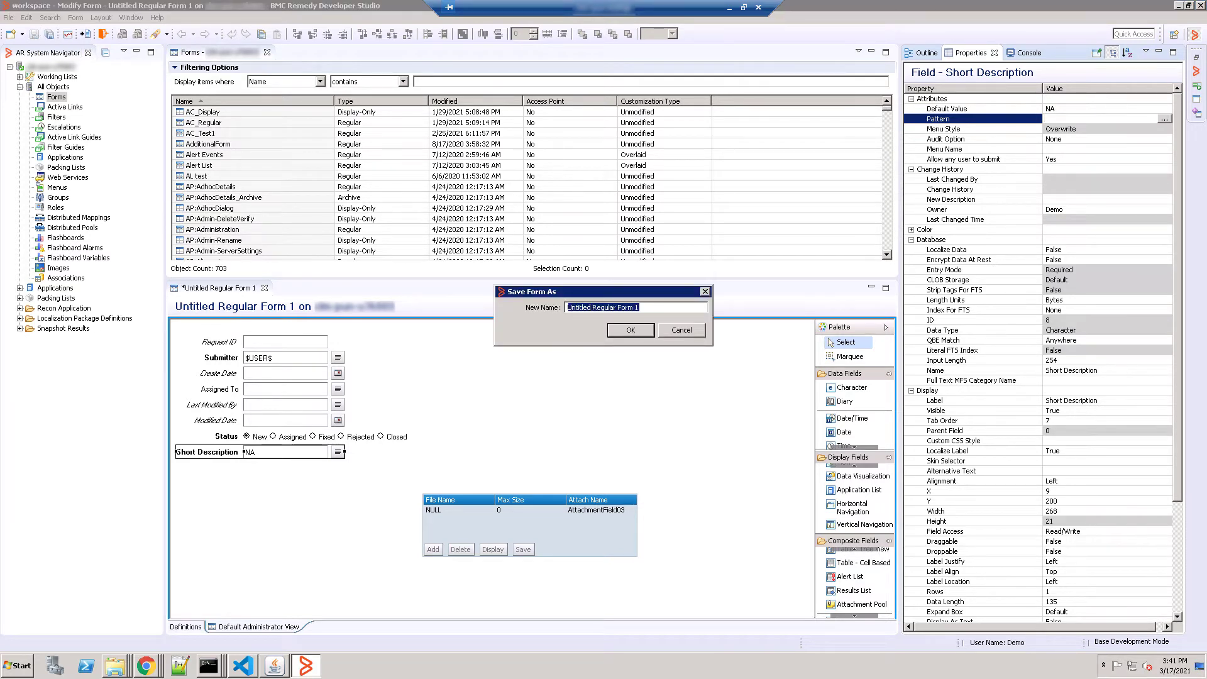
pyautogui.write('AttachmentFormSV03')
pyautogui.click(629, 332)
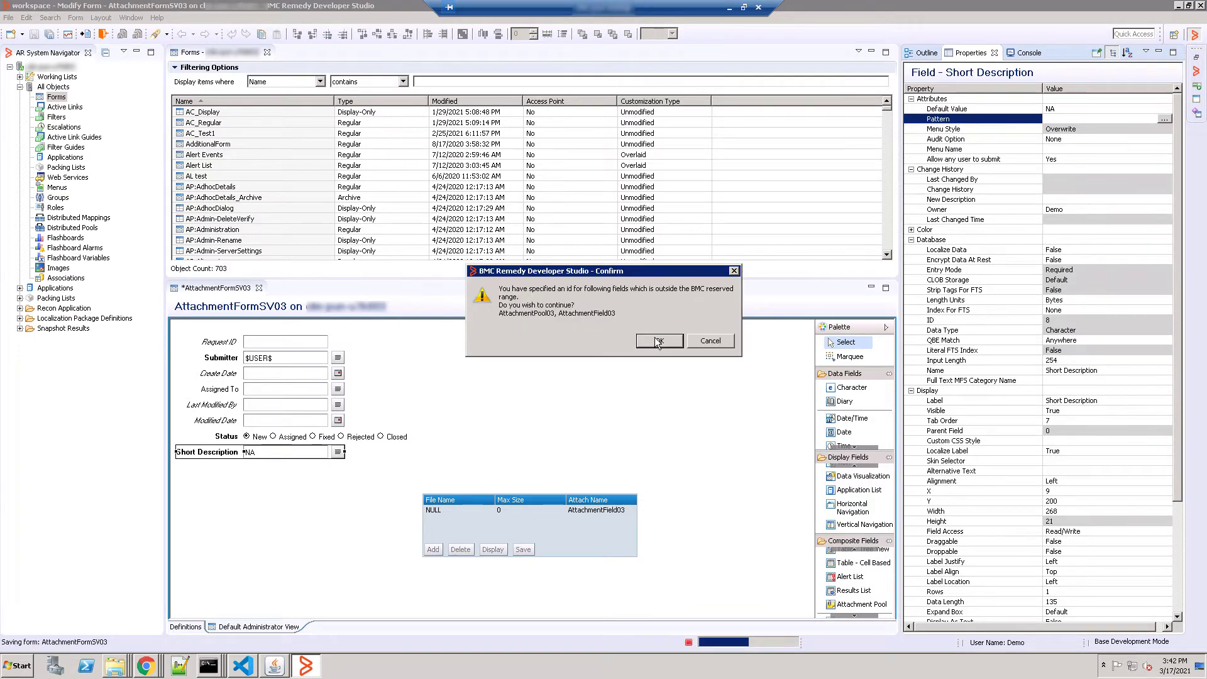
pyautogui.click(656, 340)
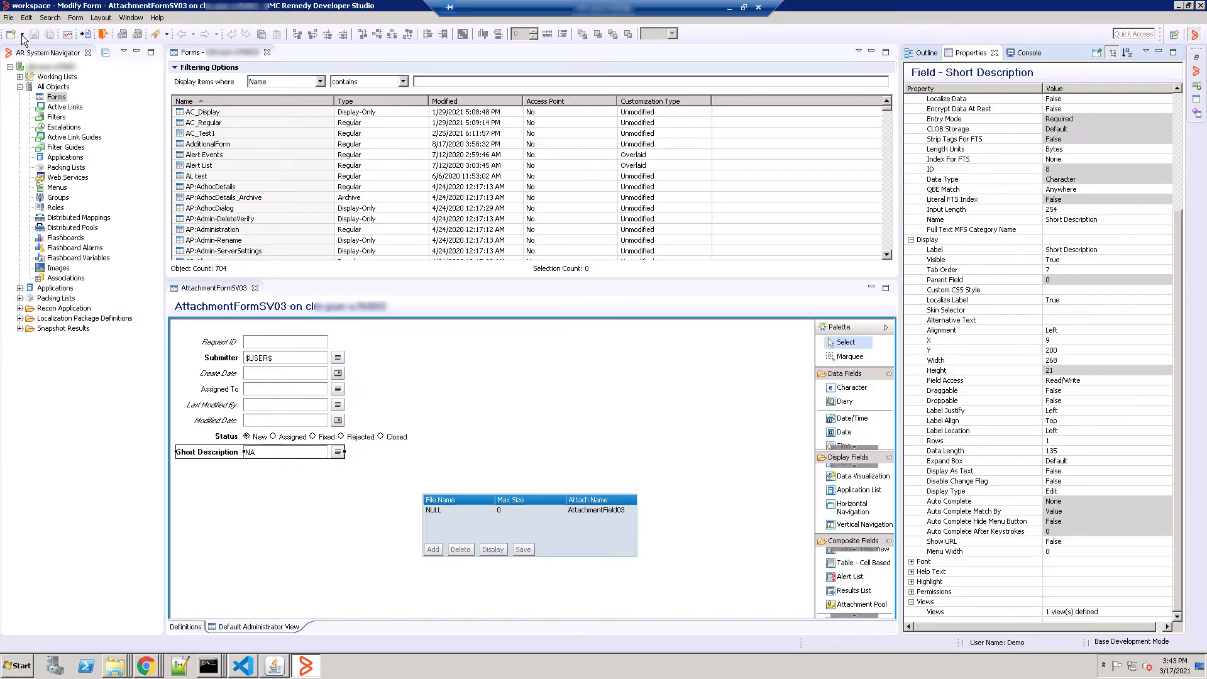
# Create another new regular form on the listed server.
pyautogui.click(22, 34)
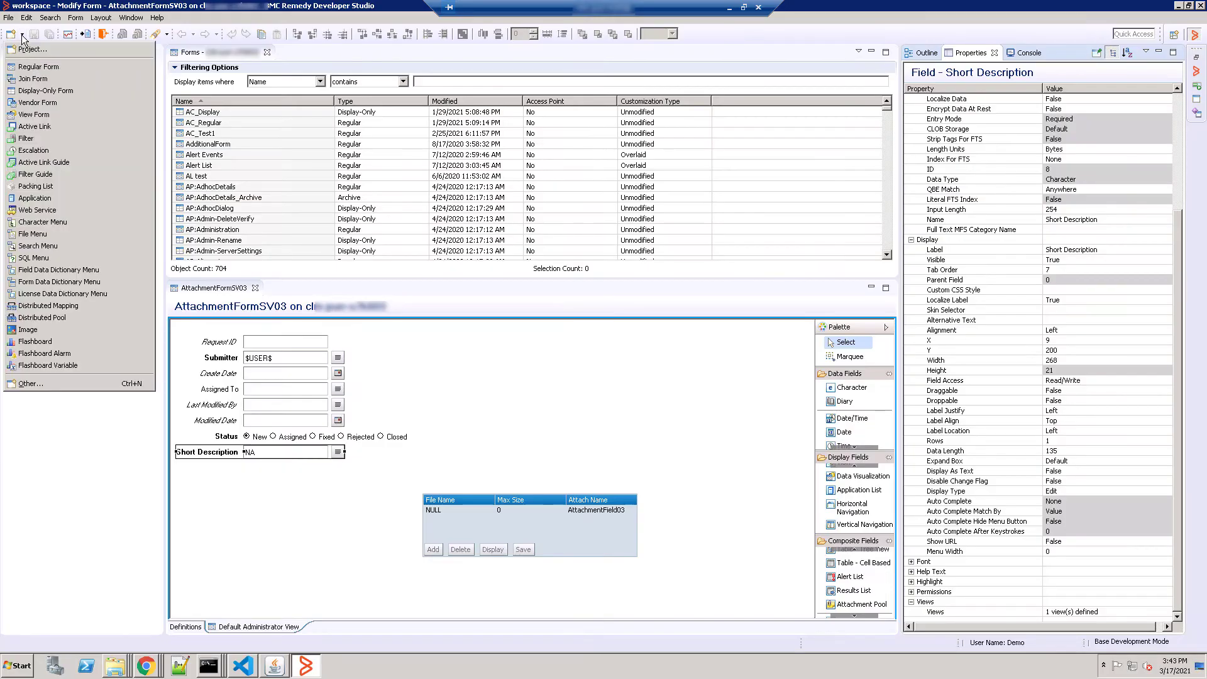
pyautogui.click(38, 66)
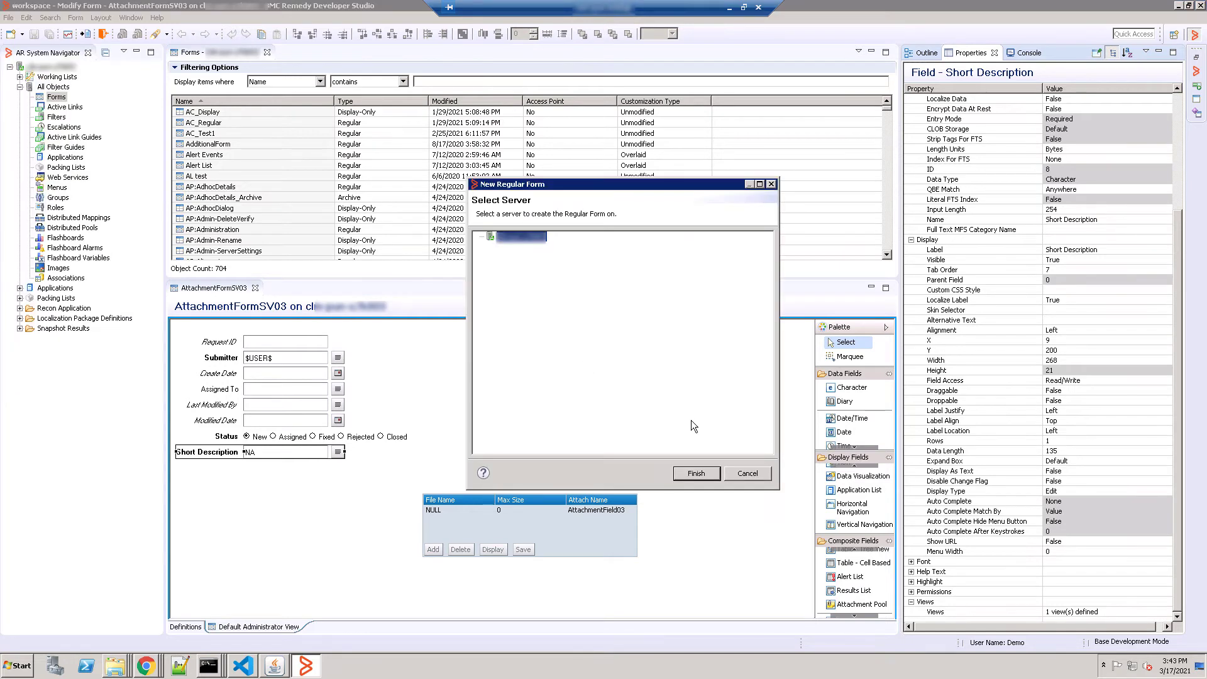
pyautogui.click(696, 471)
# Add a new view of type Progressive to the untitled form.
pyautogui.click(75, 18)
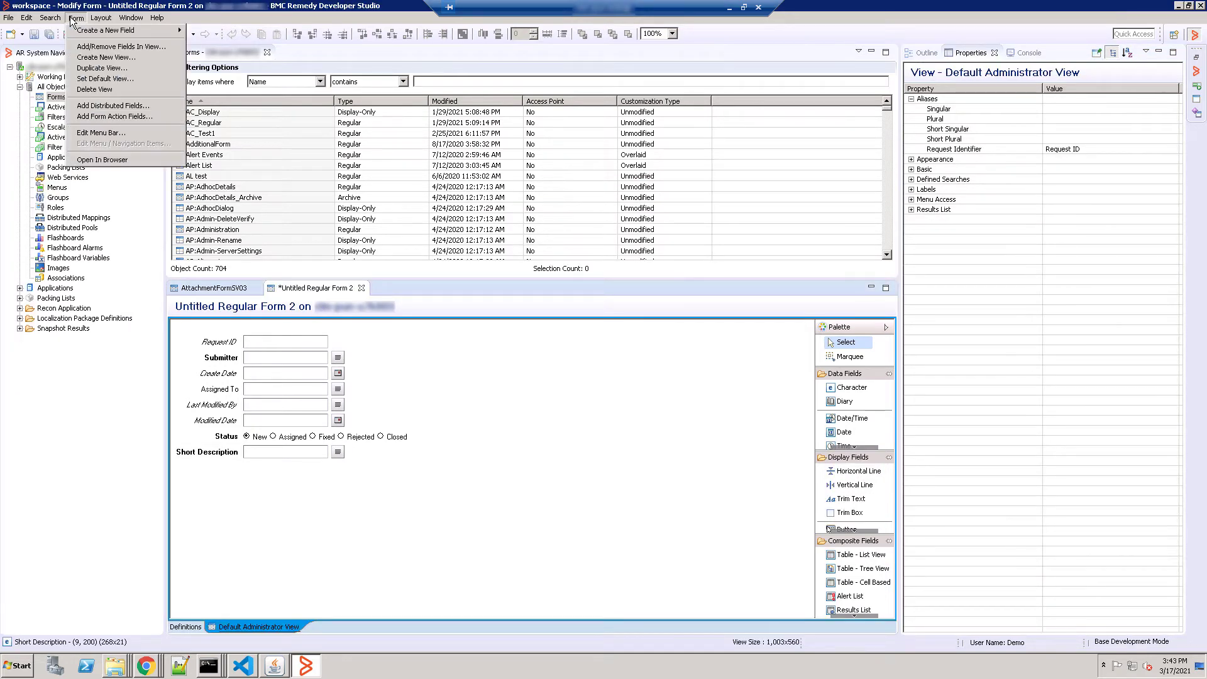
pyautogui.click(106, 58)
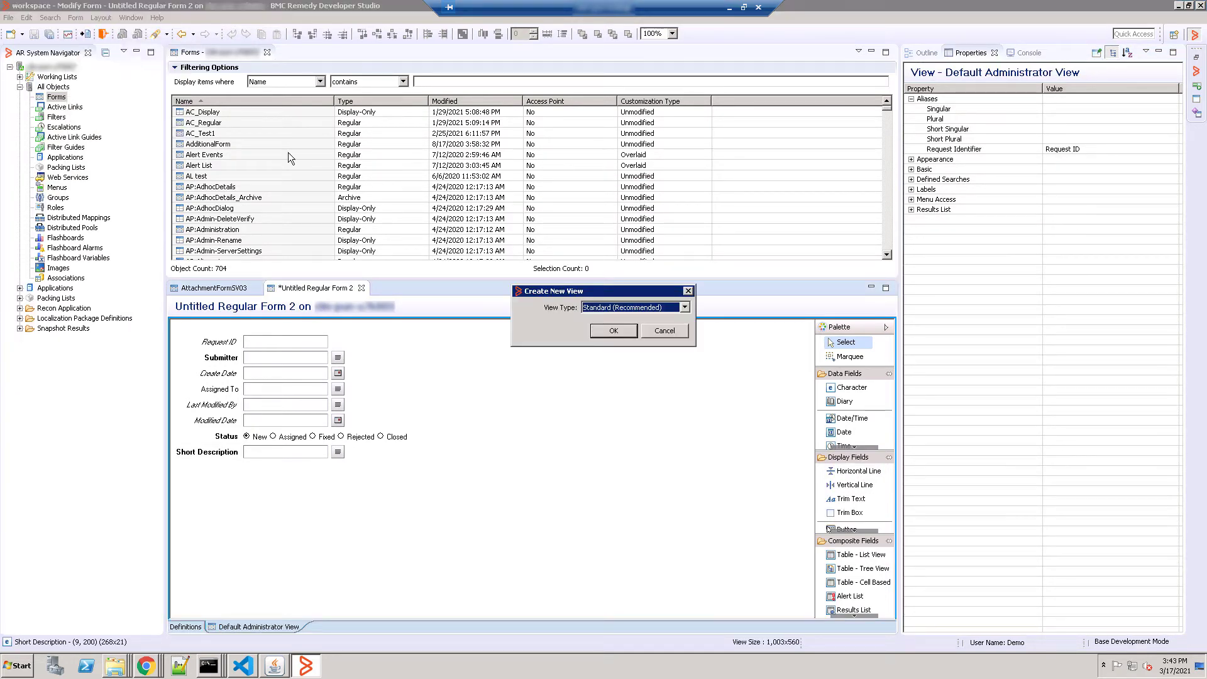
pyautogui.click(669, 309)
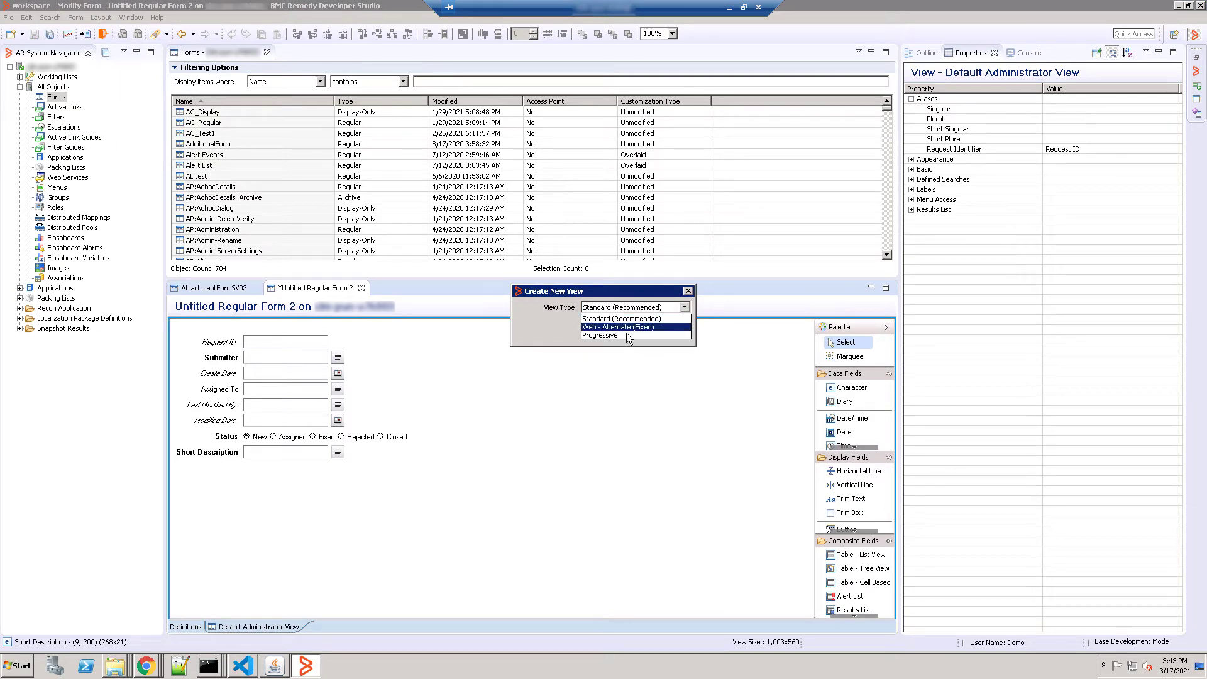
pyautogui.click(622, 318)
pyautogui.click(614, 331)
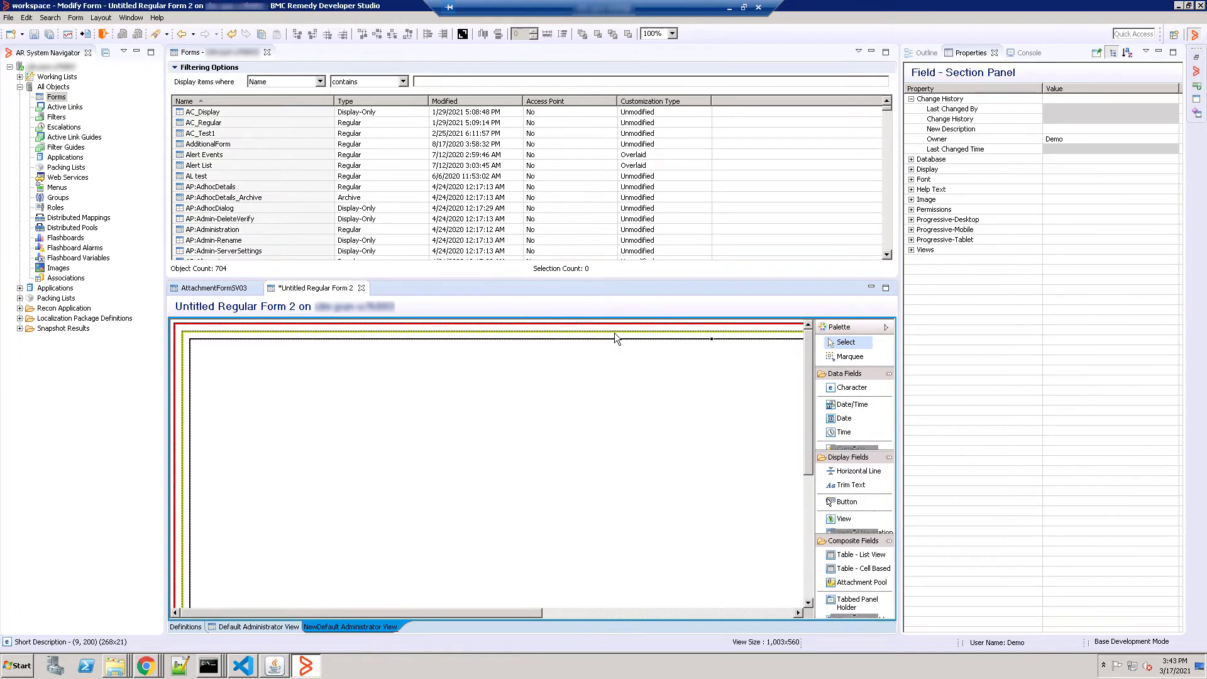
# Place a list view table in the progressive view's section panel and set its display type to Attachment.
pyautogui.click(855, 555)
pyautogui.click(423, 459)
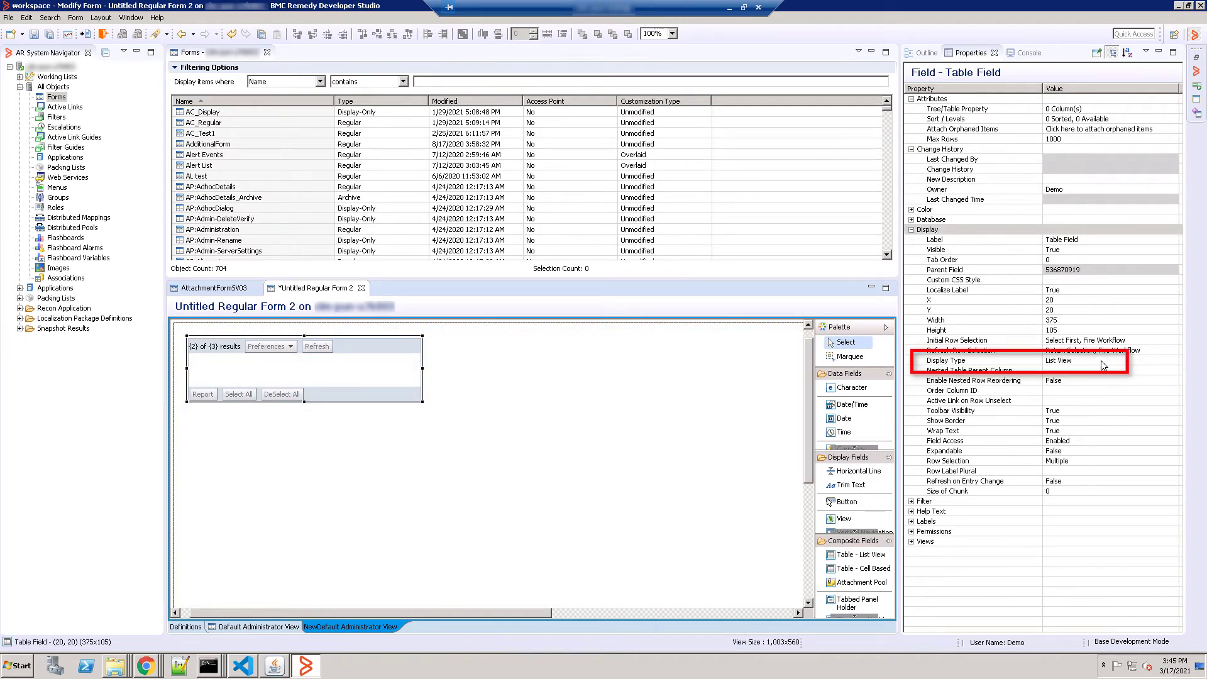
pyautogui.click(1100, 360)
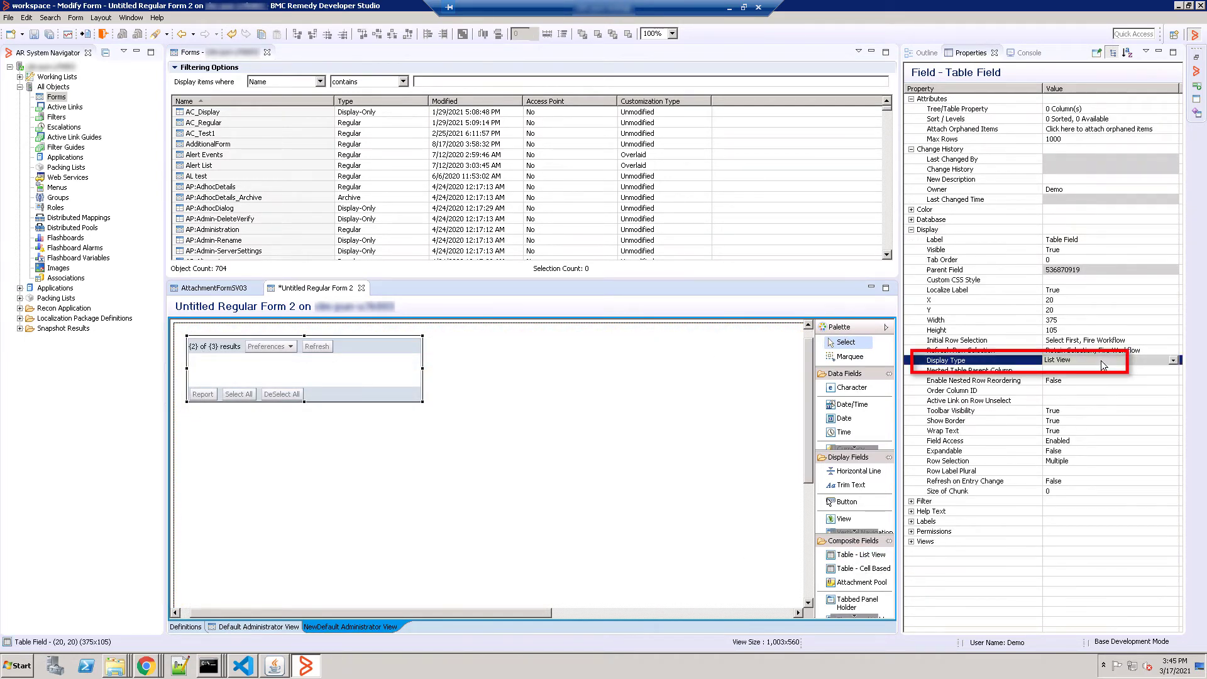
pyautogui.click(1172, 361)
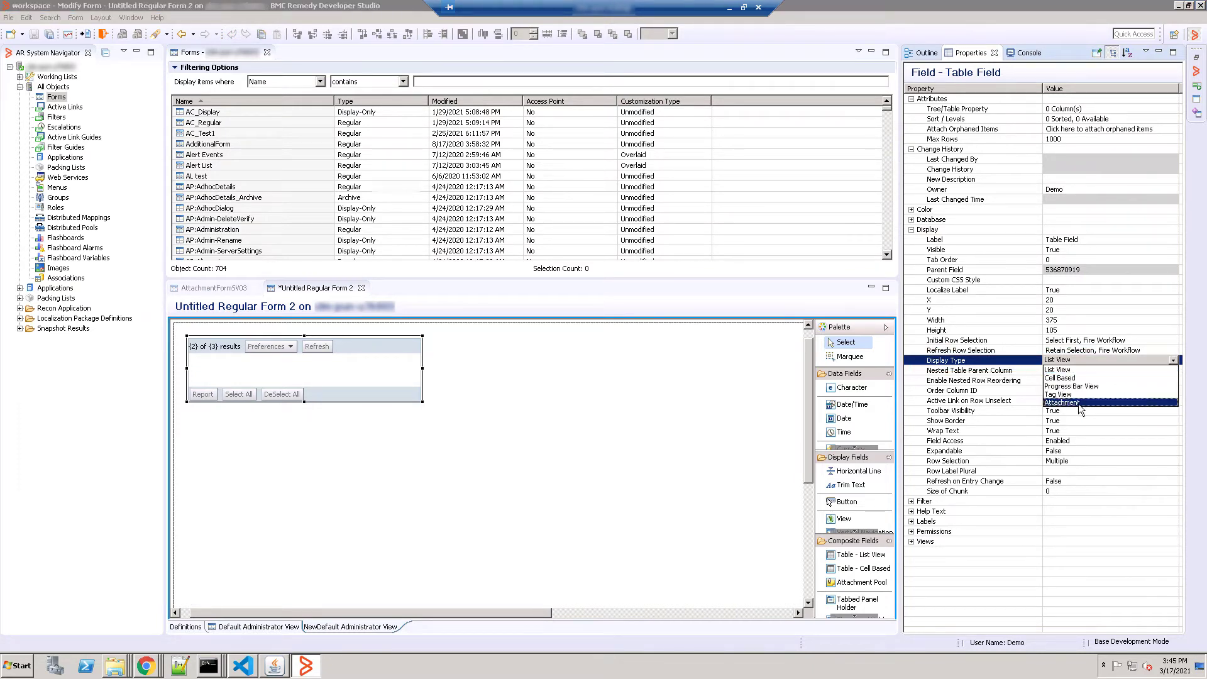
pyautogui.click(1077, 403)
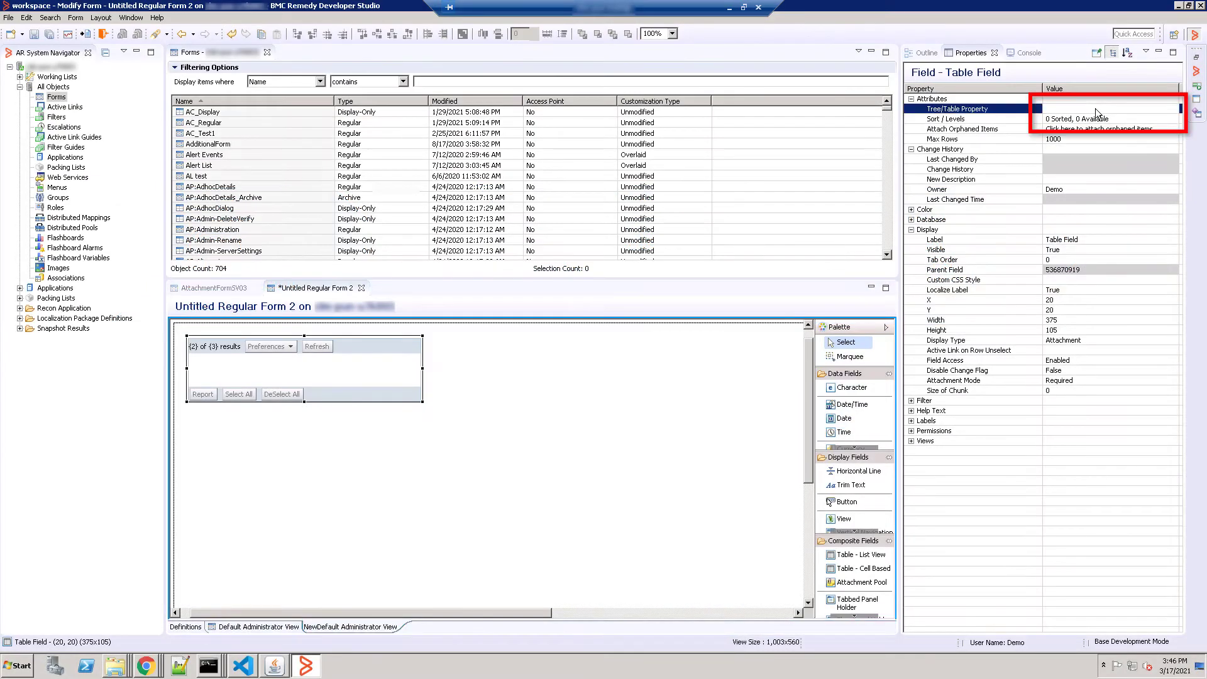
# Choose AttachmentFormSV03 as the source form in the table field's tree/table property, locating it with "attach".
pyautogui.click(1170, 110)
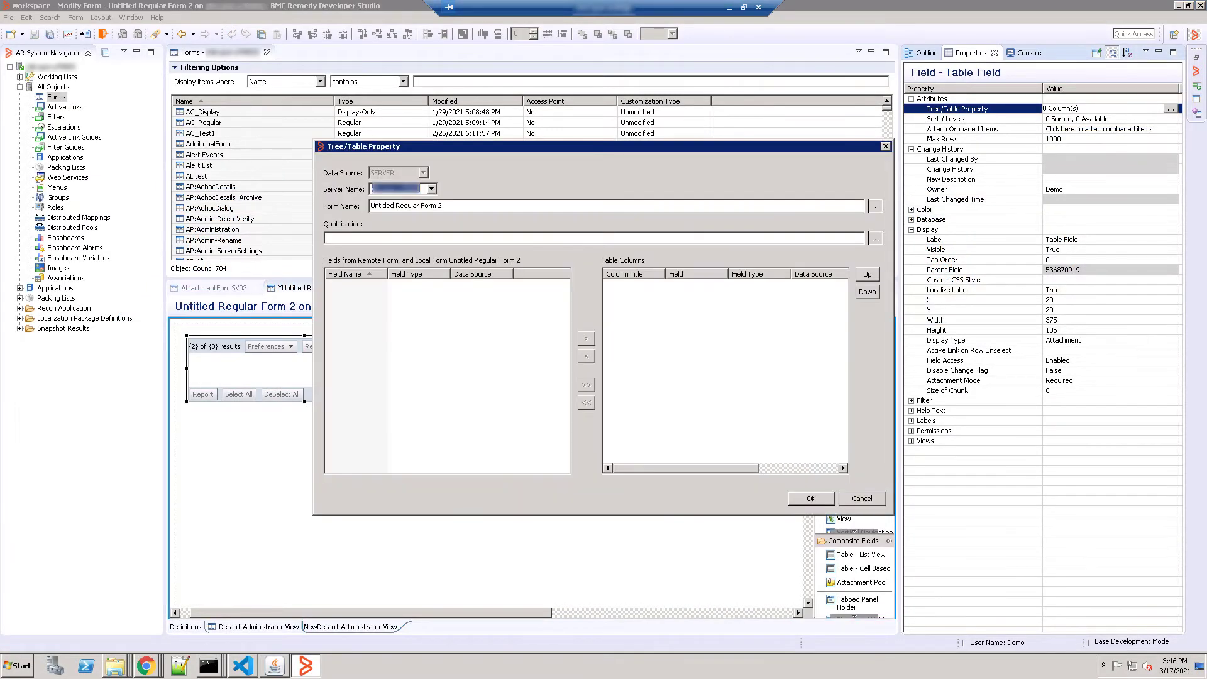
pyautogui.click(874, 207)
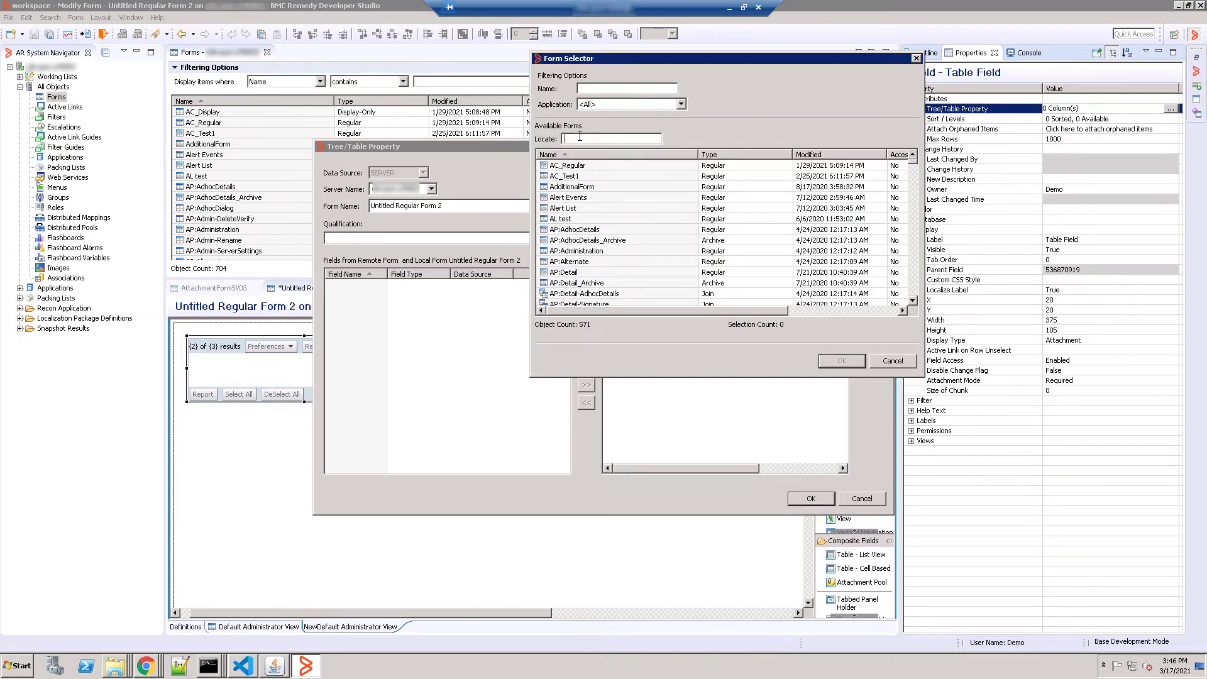
pyautogui.write('attach')
pyautogui.scroll(-2, 585, 274)
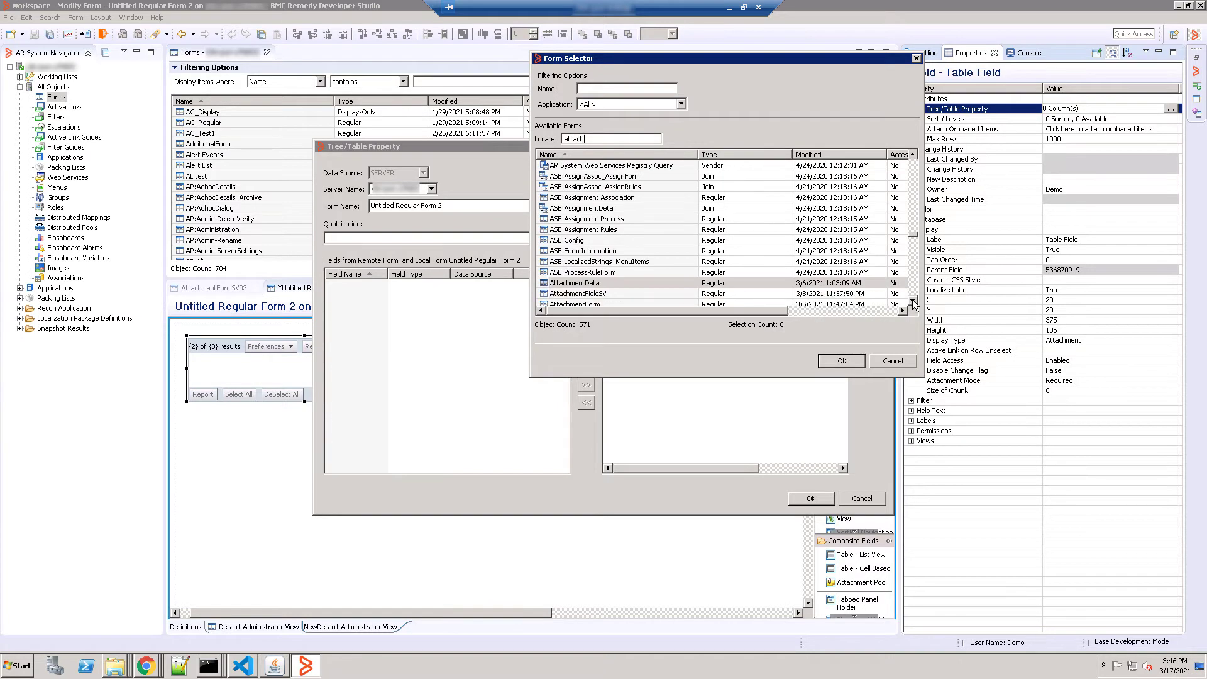
pyautogui.click(584, 273)
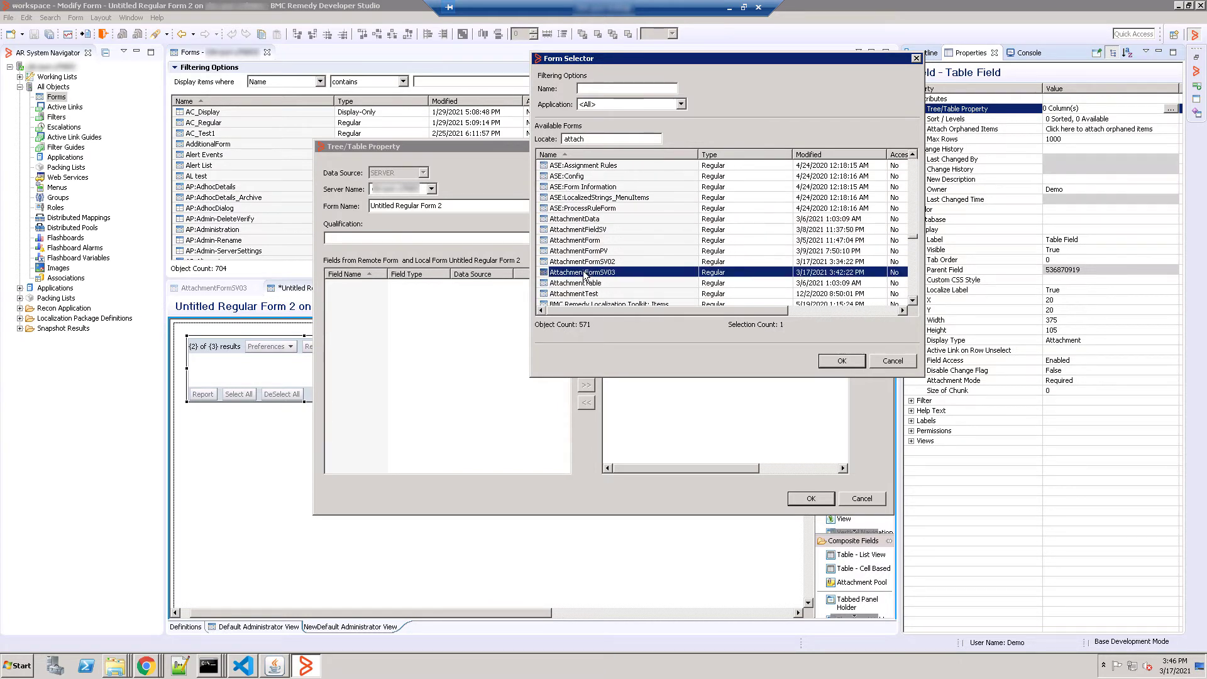
pyautogui.click(838, 361)
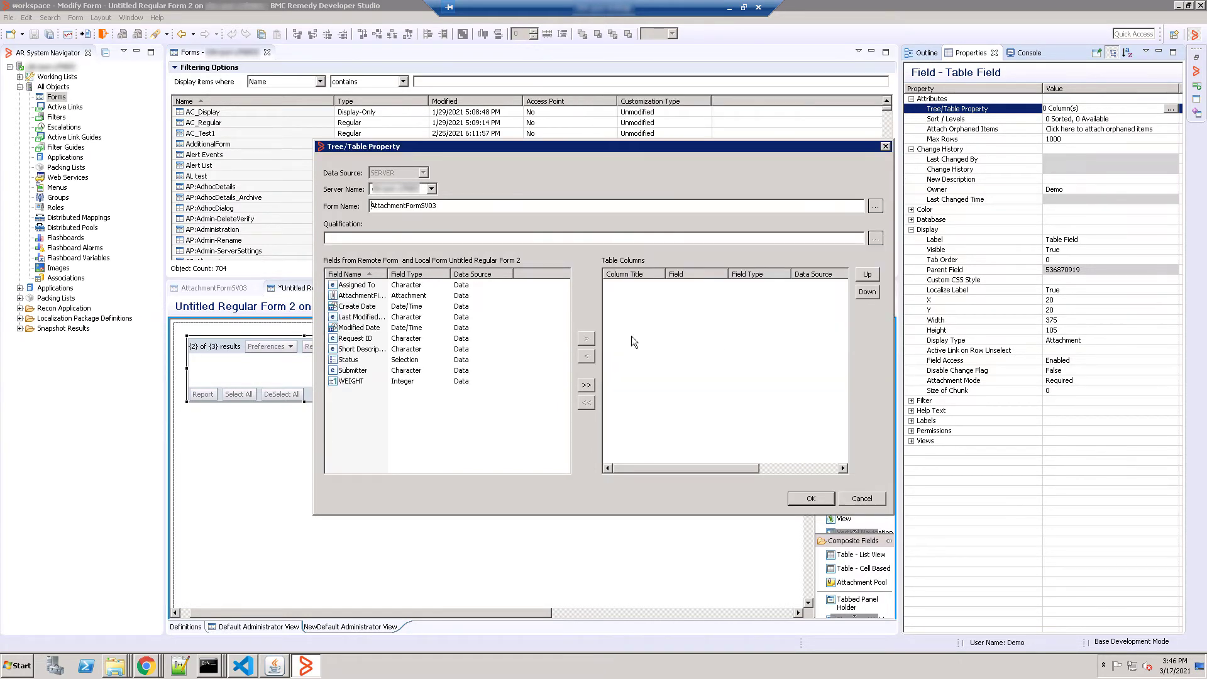
# Add AttachmentField03, Request ID and Short Description from the source form as table columns.
pyautogui.click(358, 295)
pyautogui.click(585, 338)
pyautogui.click(355, 339)
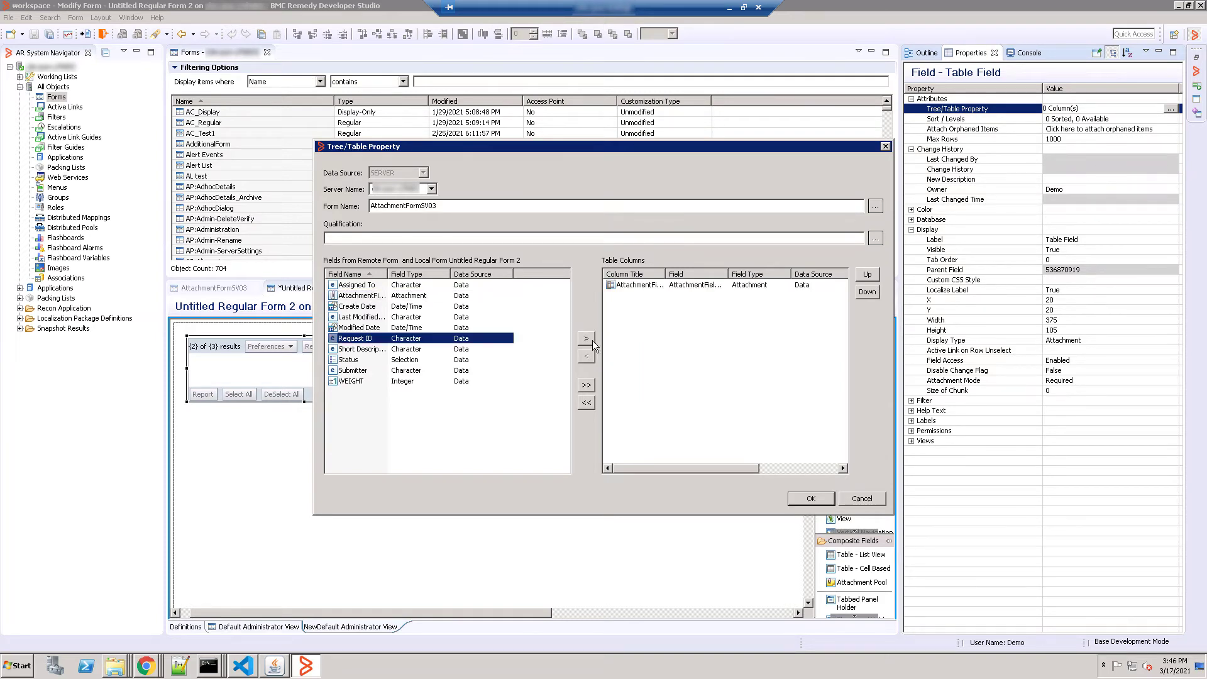
pyautogui.click(586, 339)
pyautogui.click(359, 349)
pyautogui.click(586, 339)
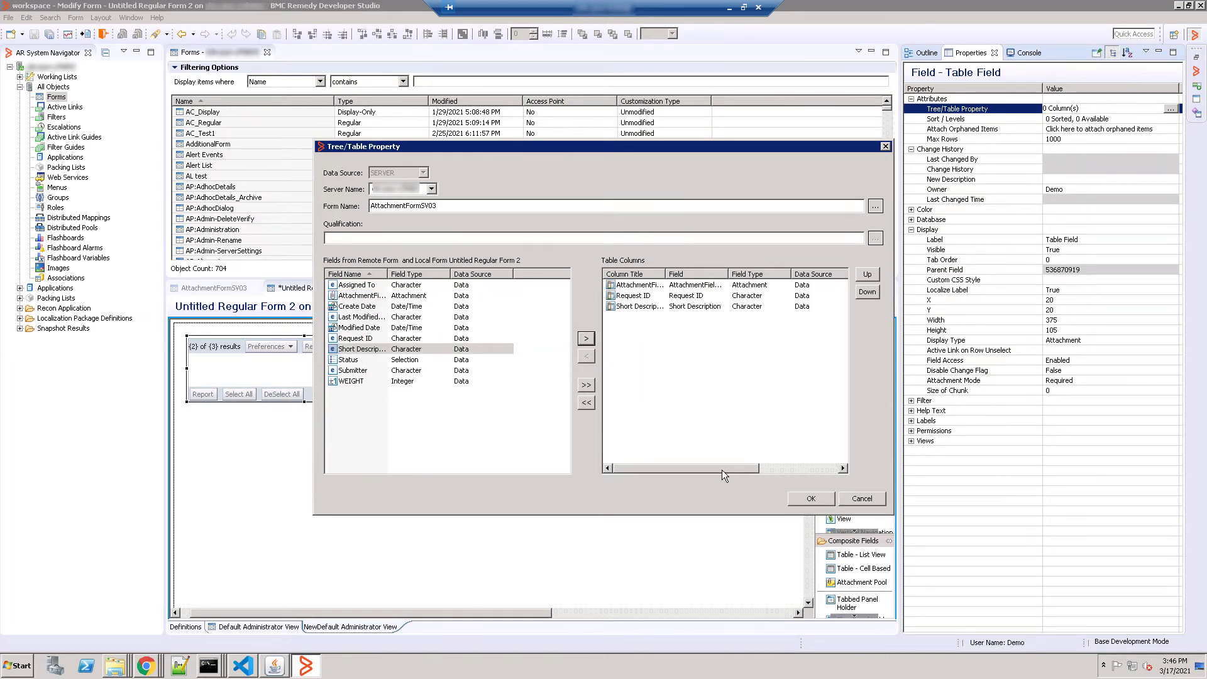
# Map the Request ID table column to the local form's Request ID field.
pyautogui.moveTo(718, 469); pyautogui.dragTo(774, 468)
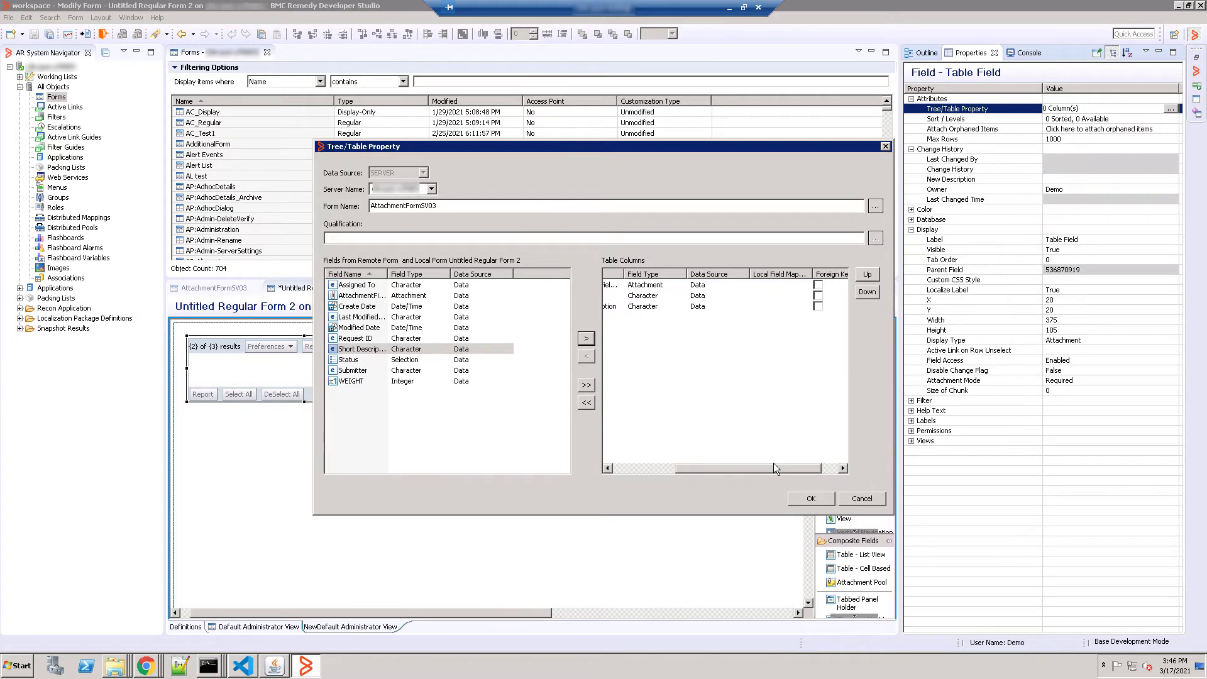
pyautogui.click(768, 297)
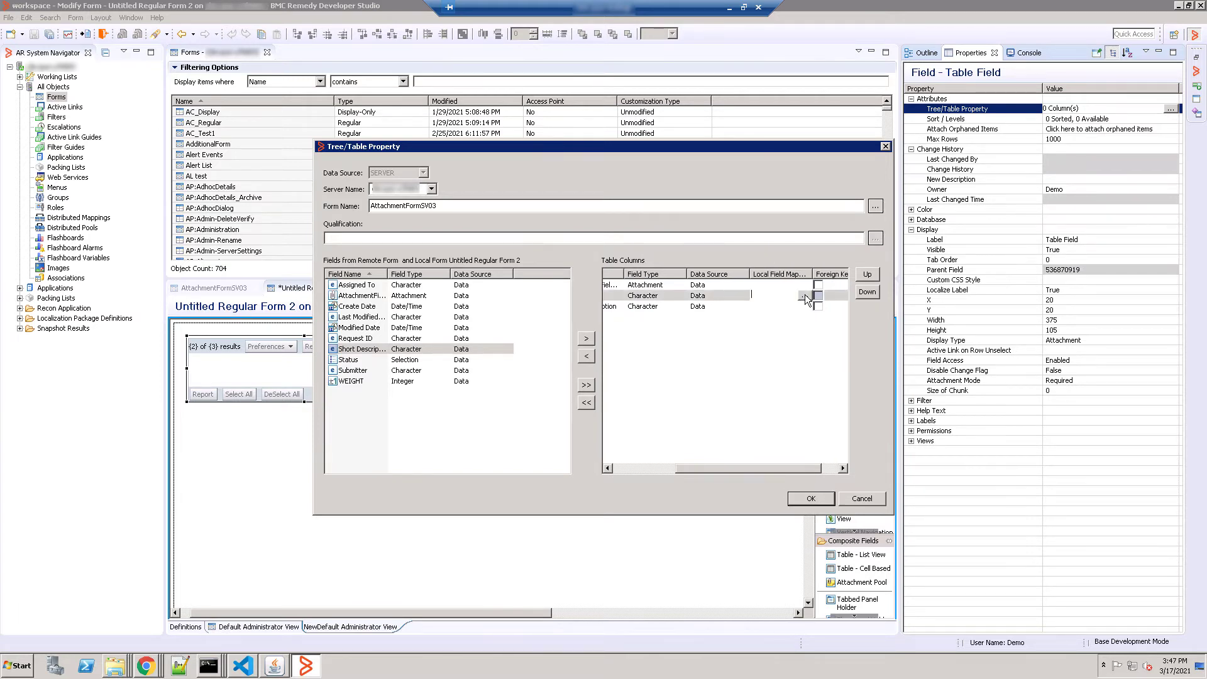
pyautogui.click(804, 294)
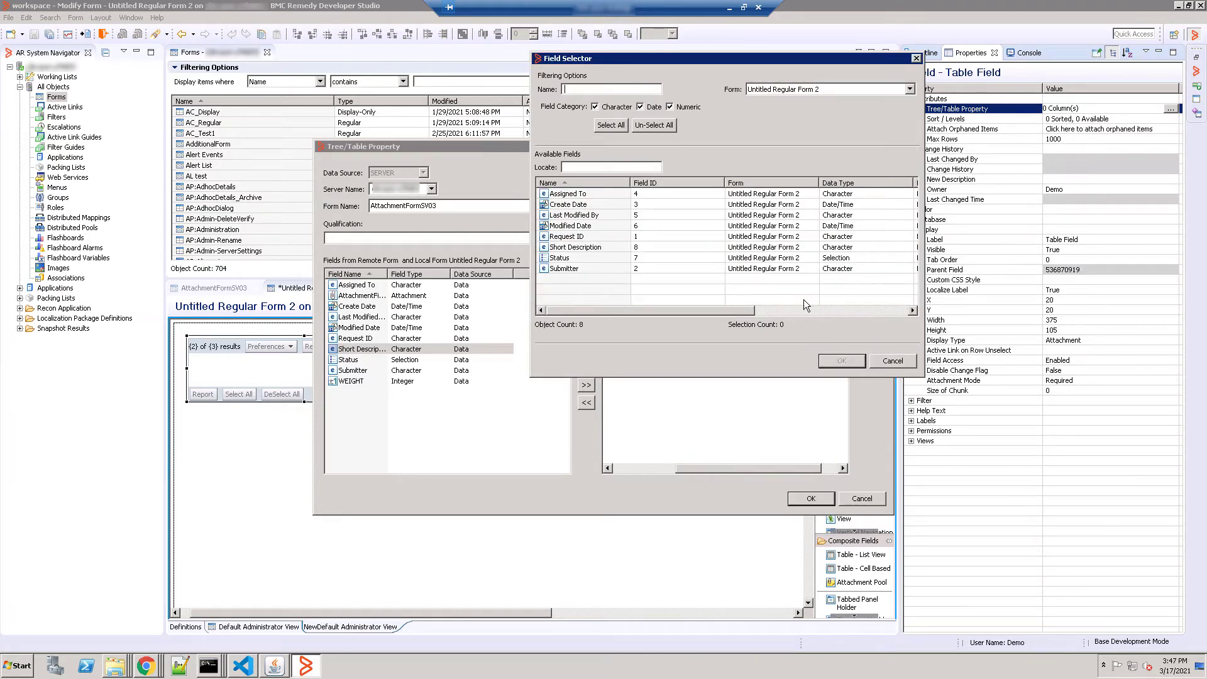
pyautogui.click(574, 237)
pyautogui.click(841, 361)
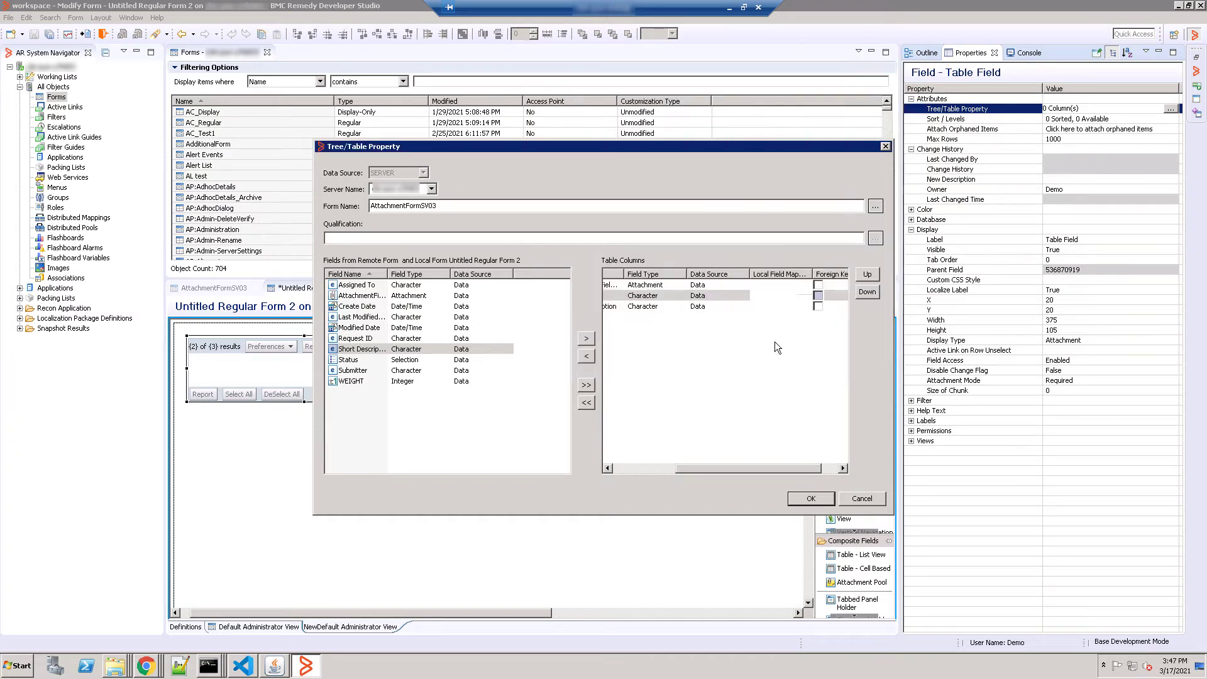
# Map the Short Description column to the local Short Description field, and mark the Request ID column as the foreign key.
pyautogui.click(658, 307)
pyautogui.click(797, 307)
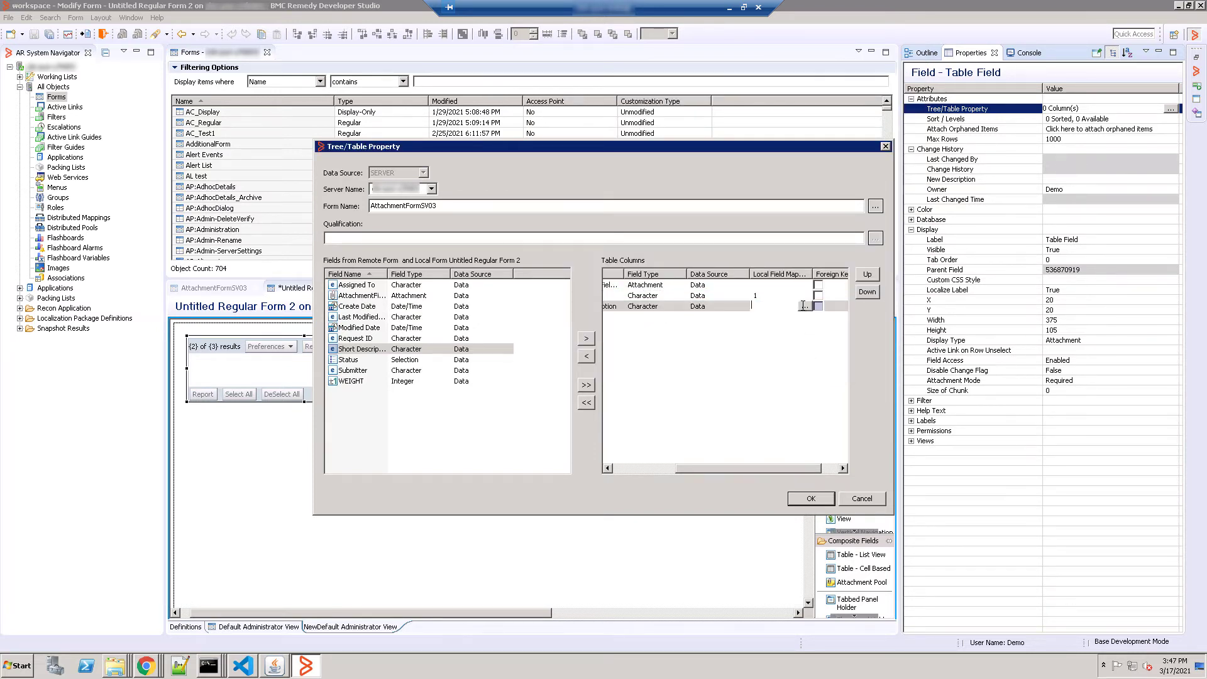
pyautogui.click(804, 306)
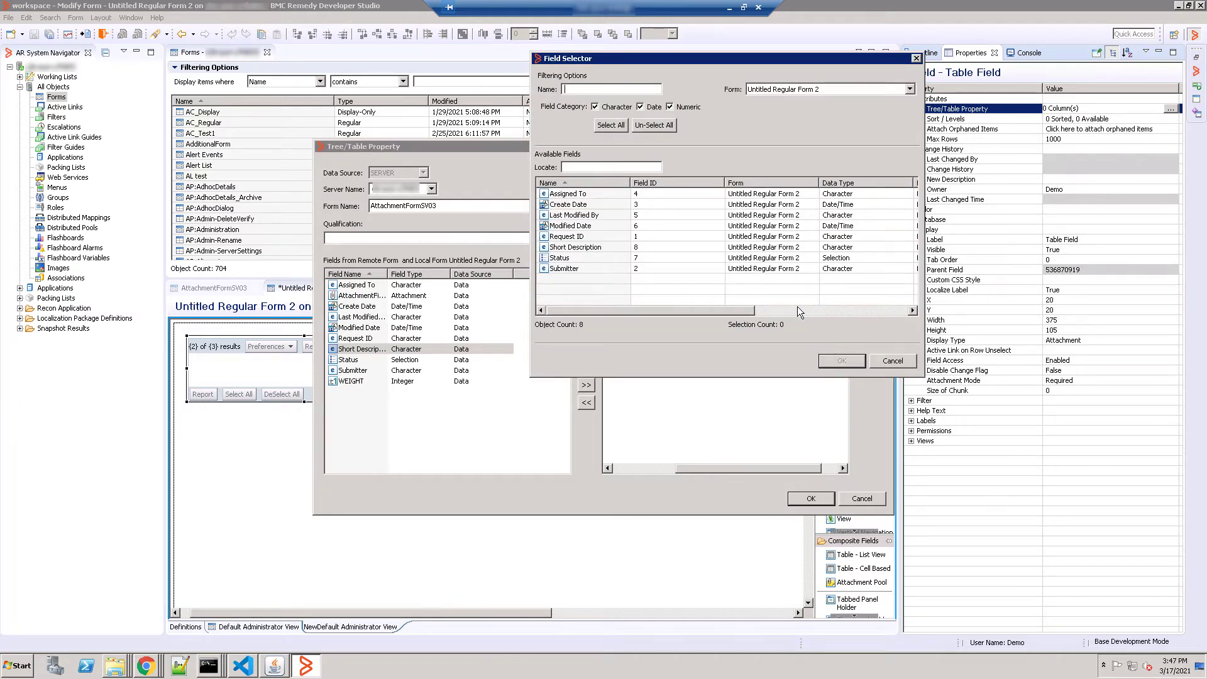
pyautogui.click(575, 247)
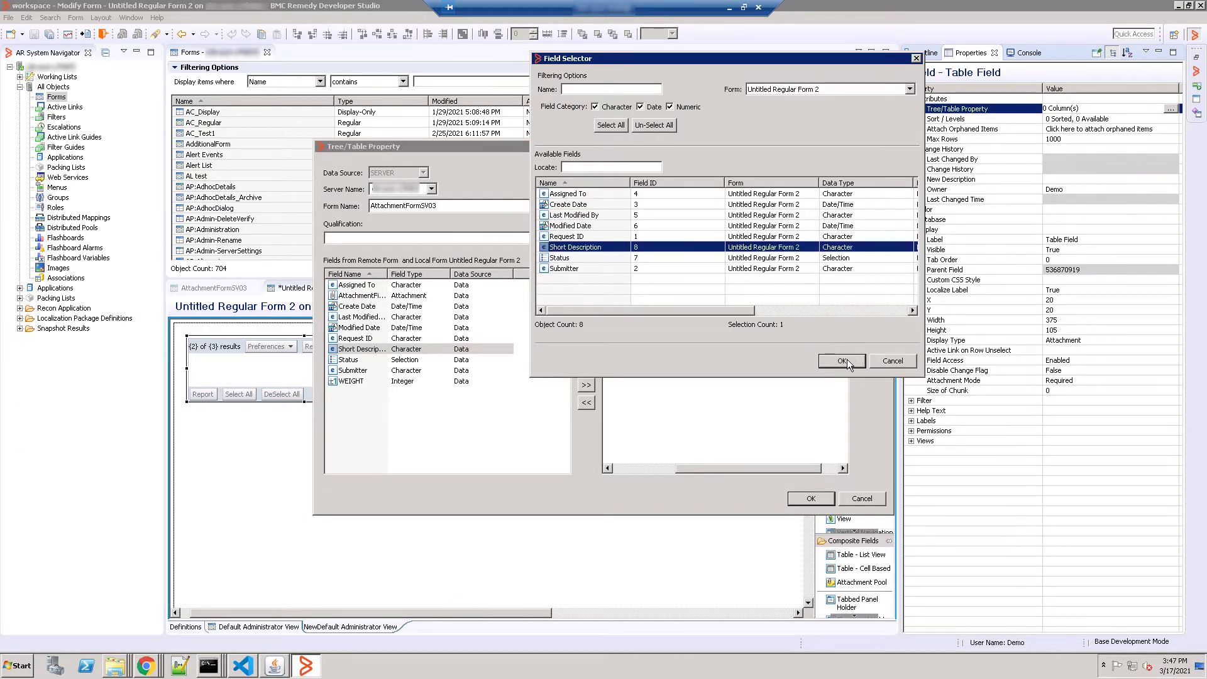
pyautogui.click(840, 360)
pyautogui.click(818, 295)
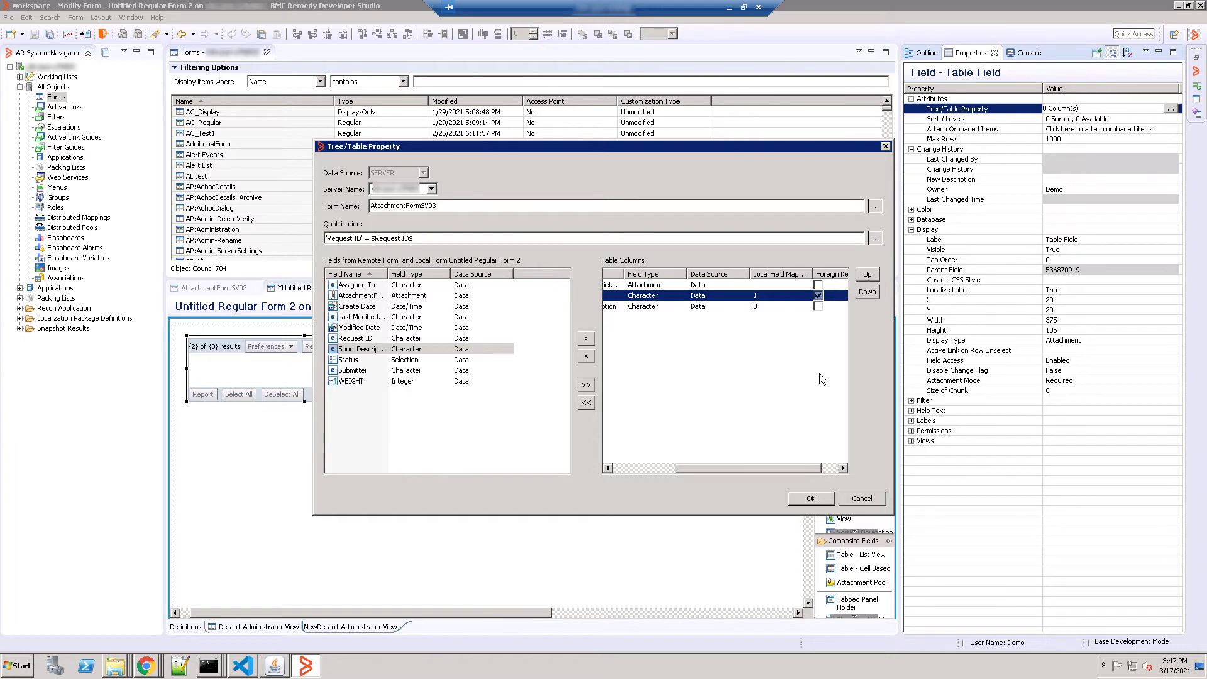
pyautogui.click(817, 498)
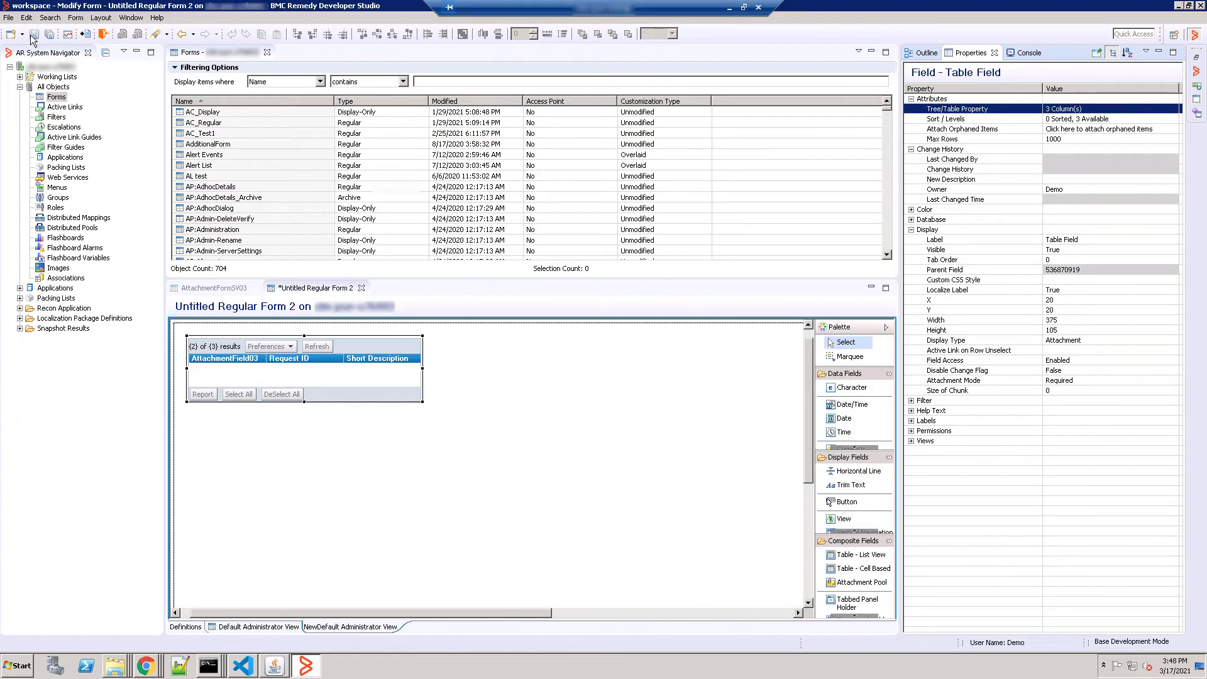
# Save the progressive view form as AttachmentFormPV03.
pyautogui.click(34, 35)
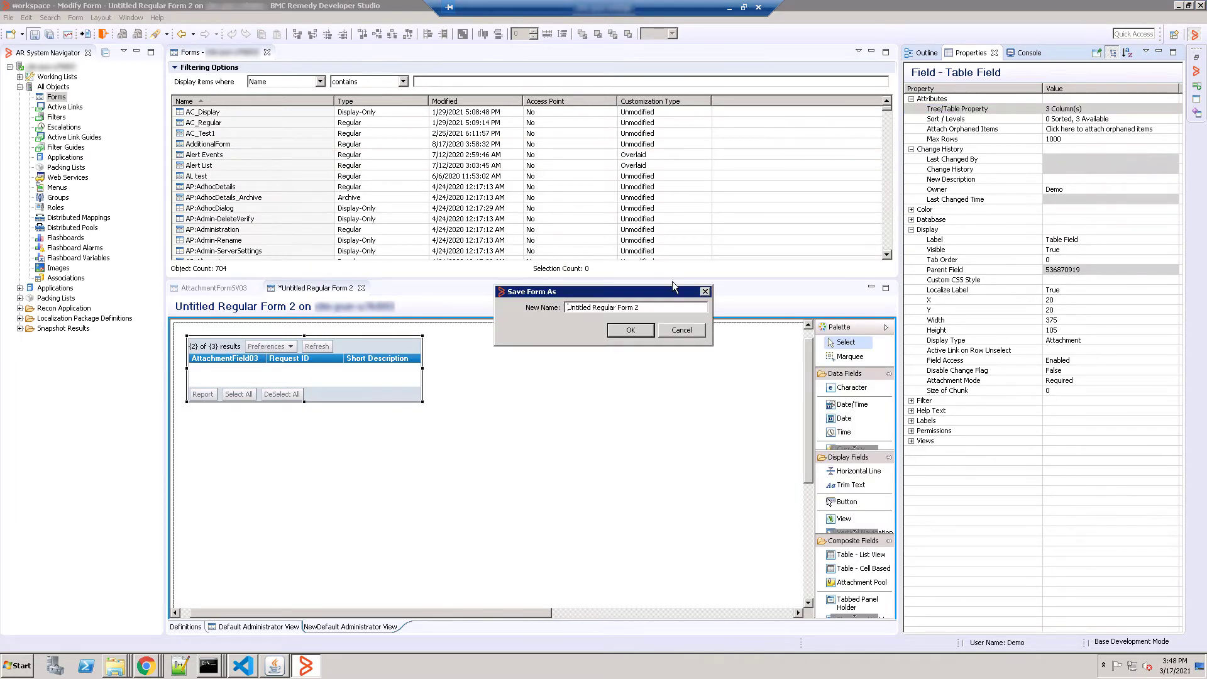
pyautogui.moveTo(648, 307); pyautogui.dragTo(563, 308)
pyautogui.write('AttachmentFormPV03')
pyautogui.click(641, 333)
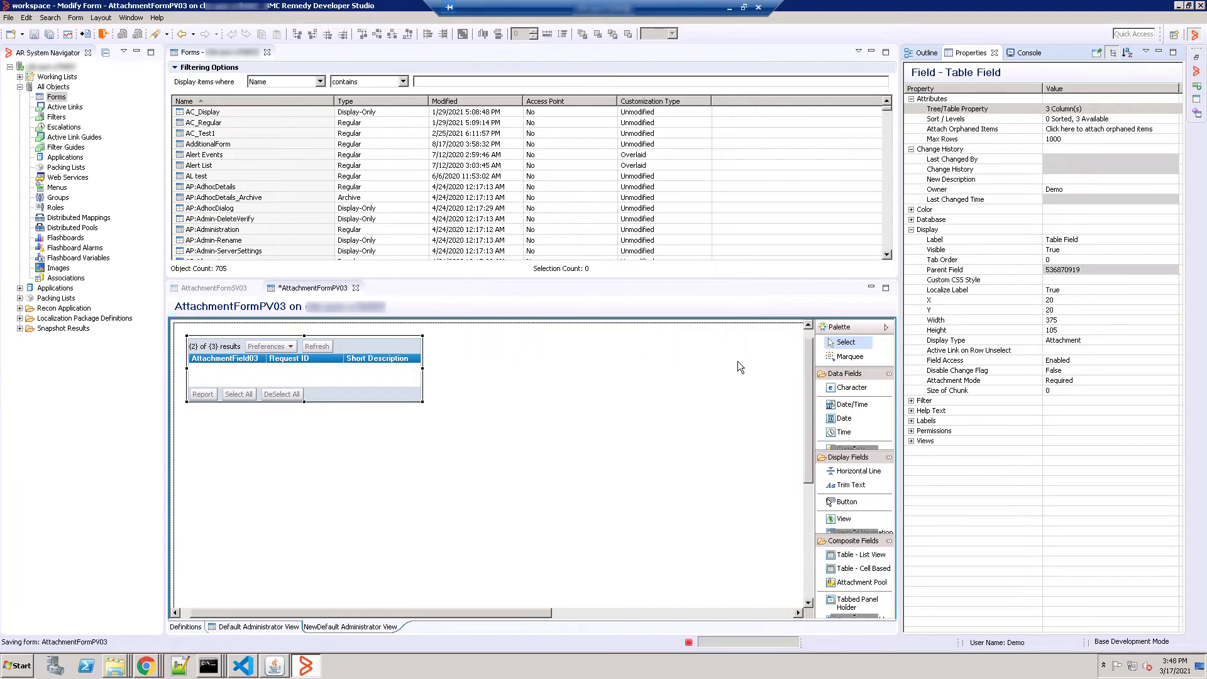
pyautogui.click(658, 343)
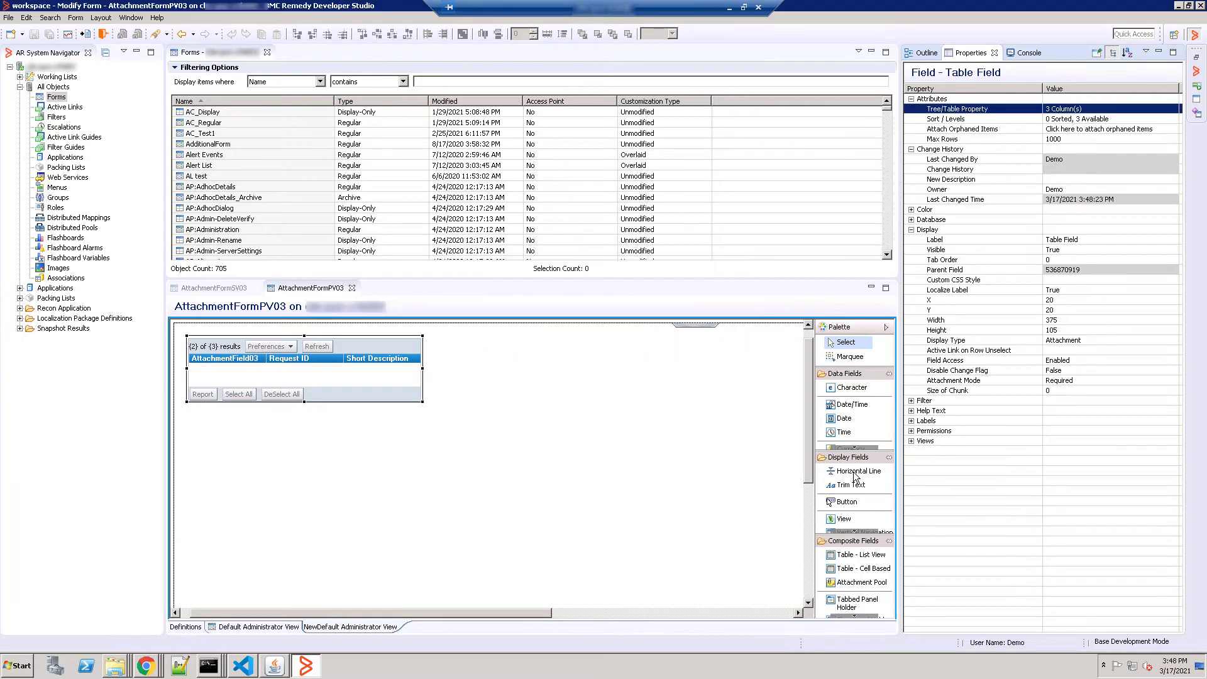
# Place a button below the table with database name Save, ID 1001 and button label Save.
pyautogui.click(852, 508)
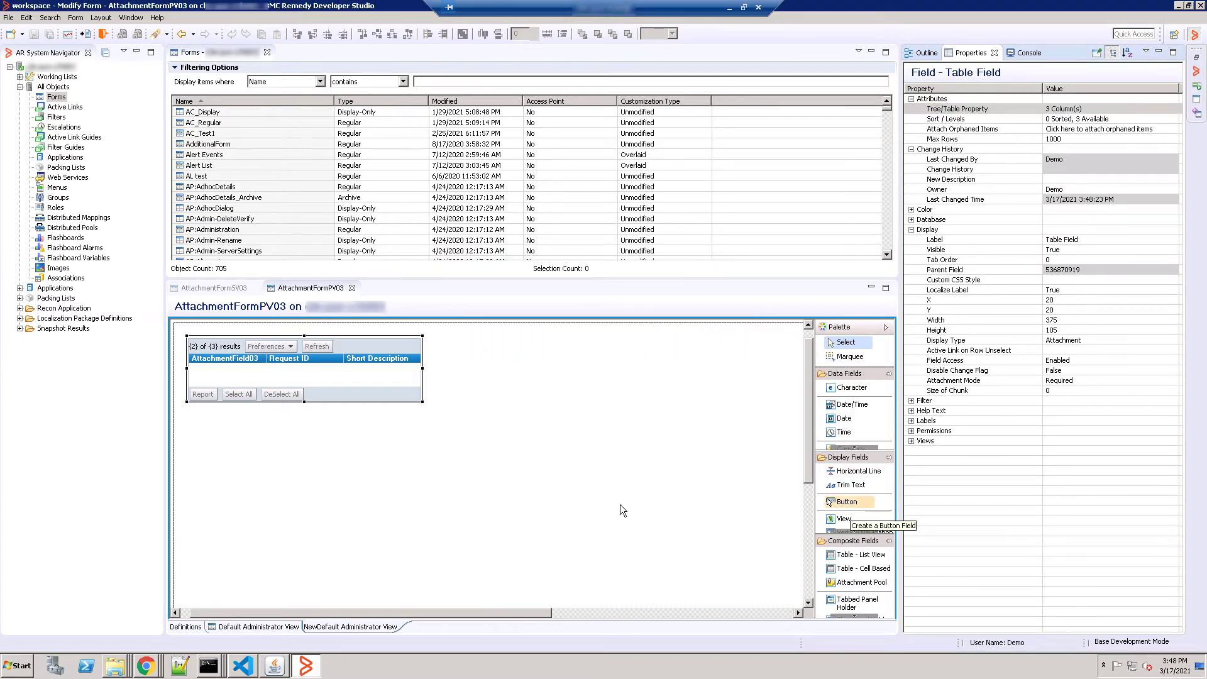
pyautogui.click(362, 437)
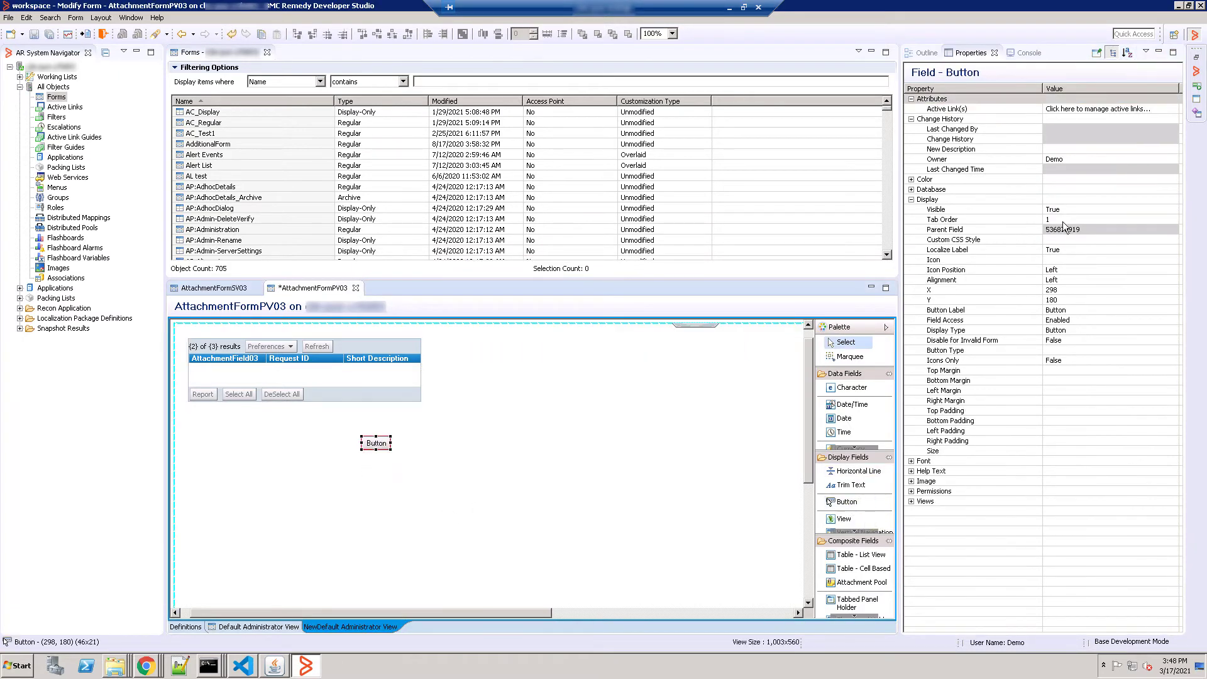
pyautogui.click(911, 189)
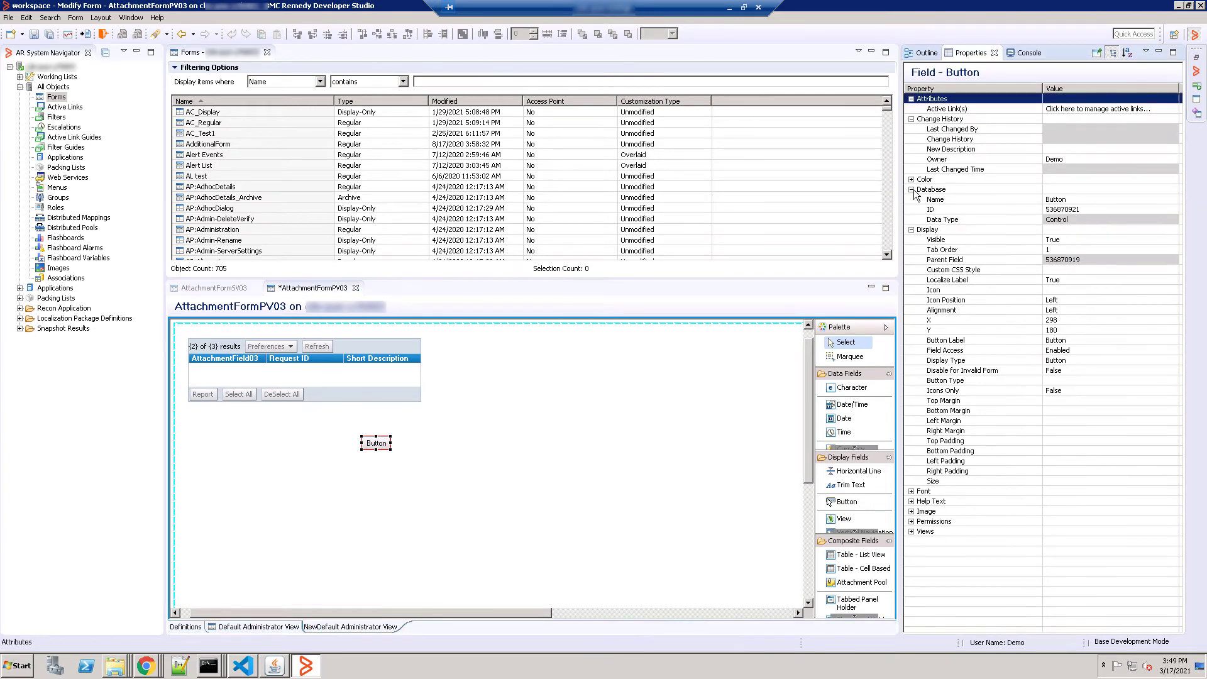
pyautogui.click(1068, 200)
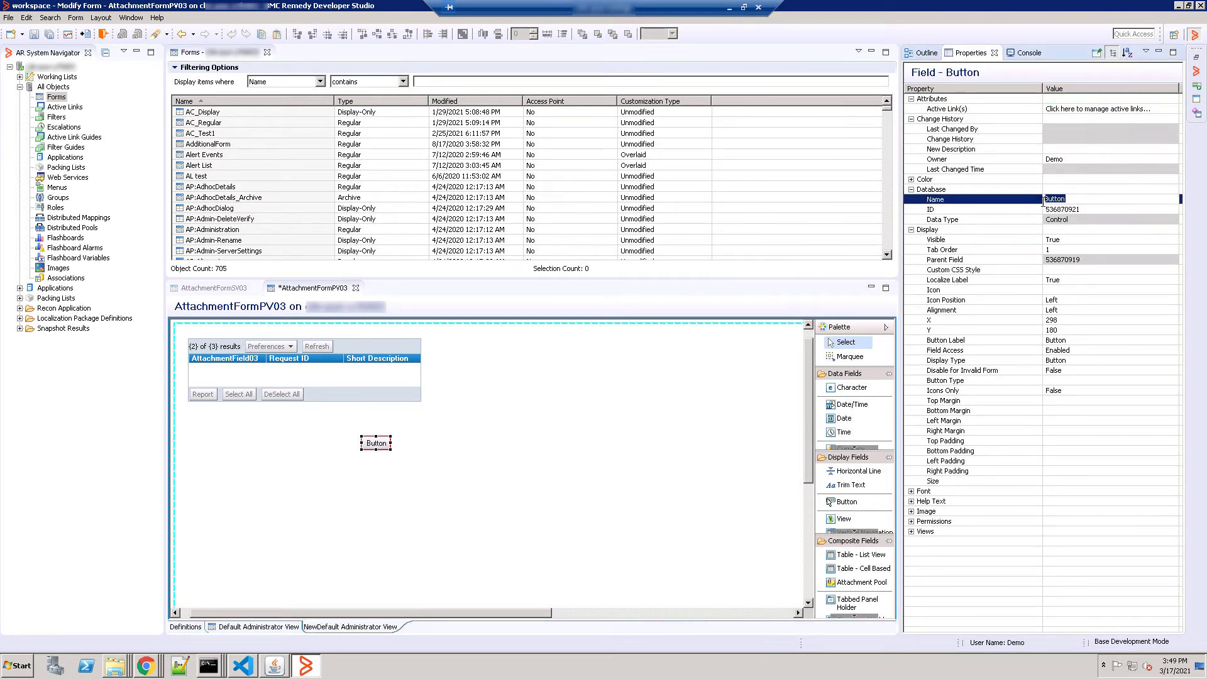
pyautogui.write('Save')
pyautogui.click(1059, 211)
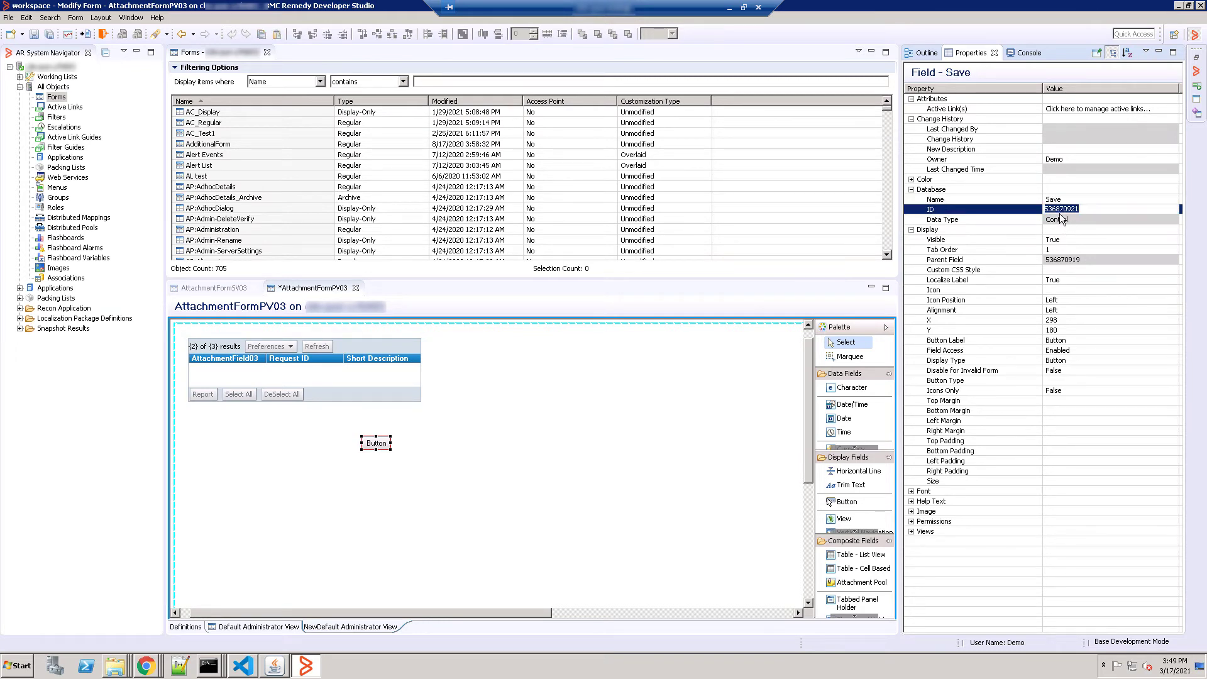
pyautogui.write('1001')
pyautogui.click(1070, 200)
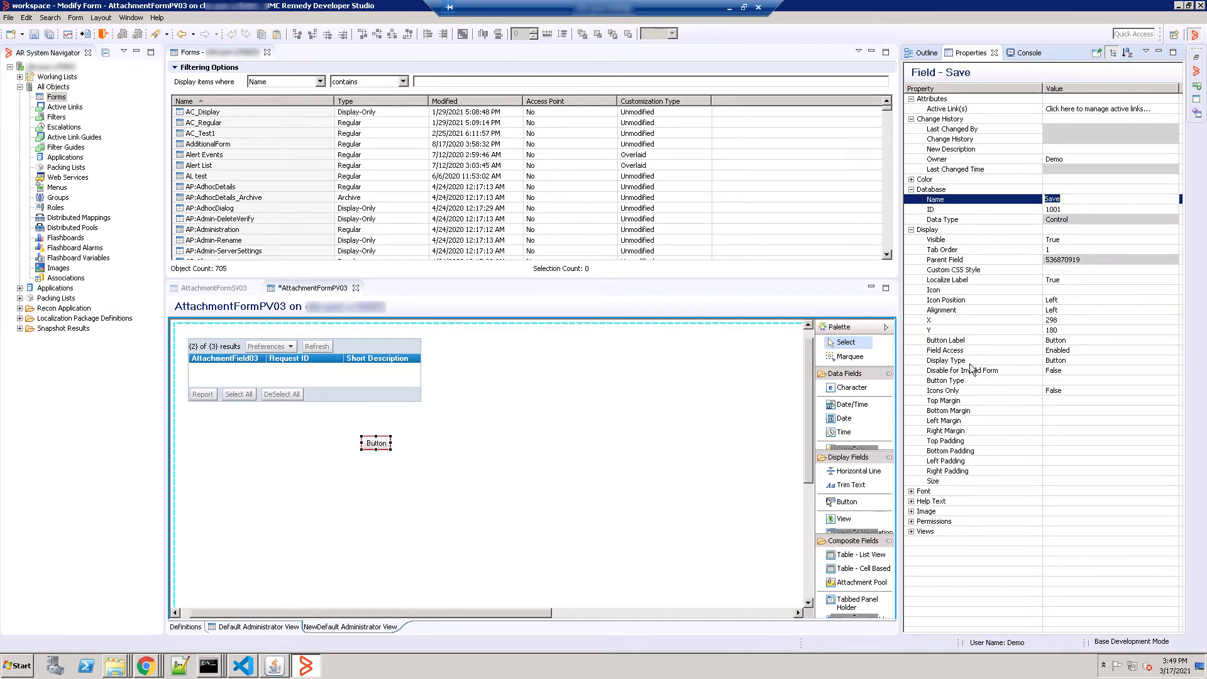
pyautogui.click(1061, 342)
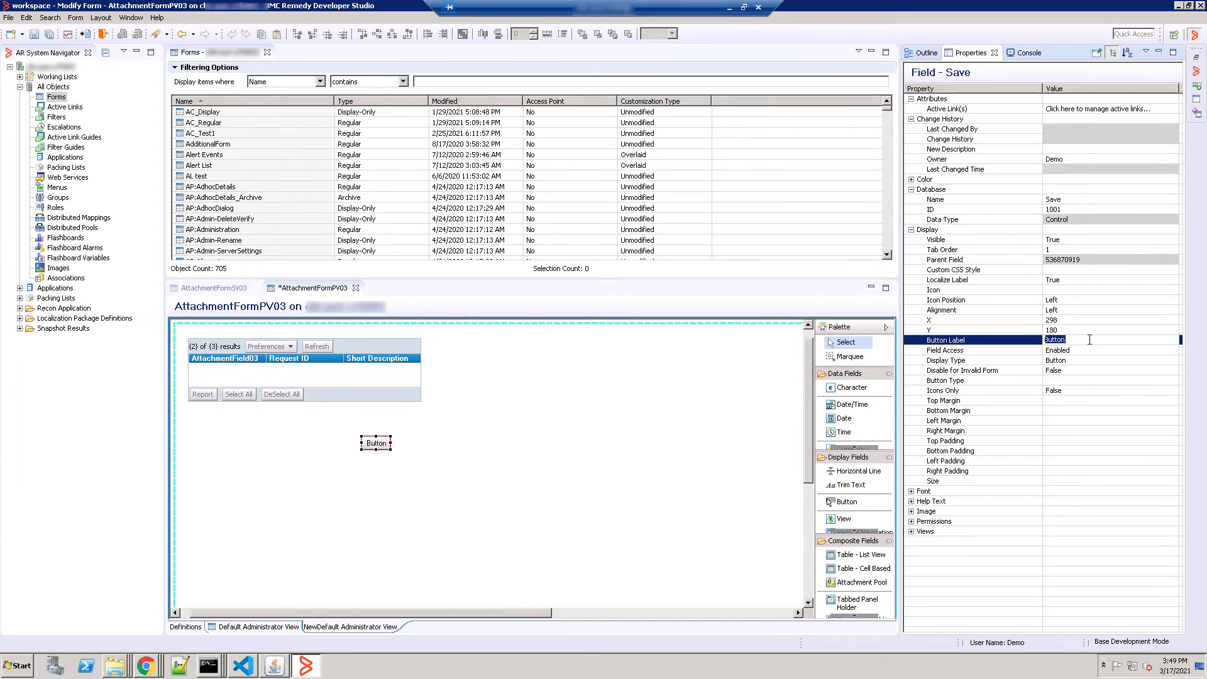
pyautogui.write('Save')
pyautogui.click(815, 524)
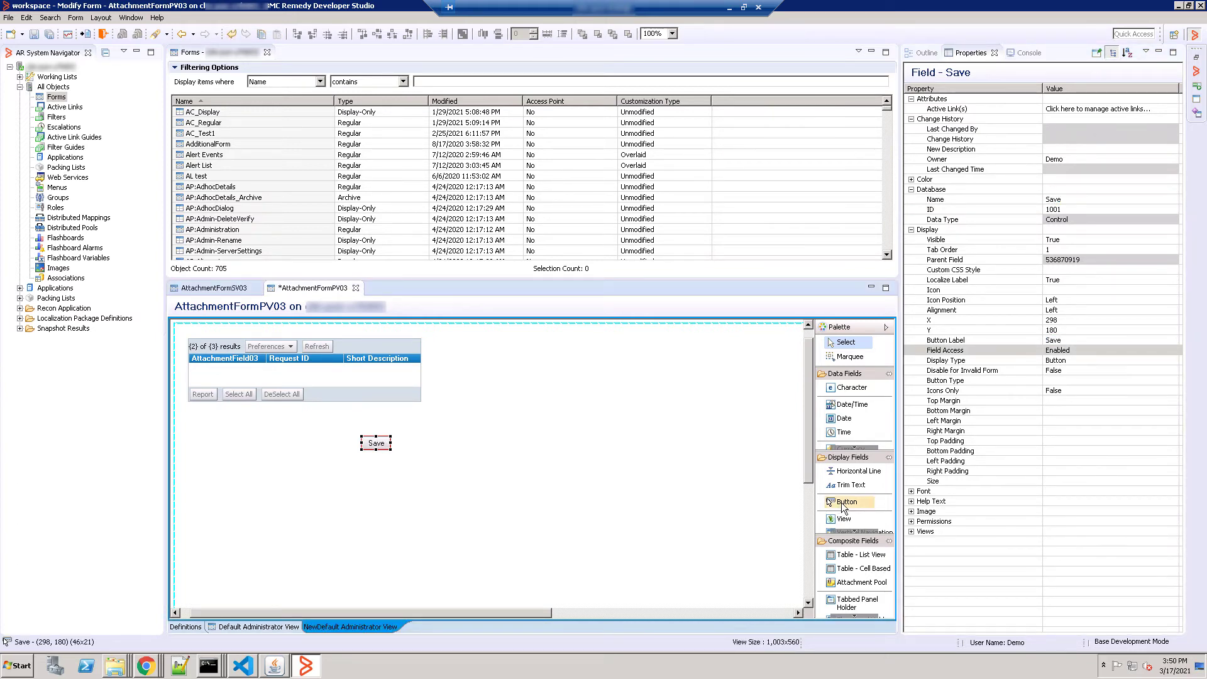
# Place a second button beside the Save button and set its label to Refresh.
pyautogui.click(842, 502)
pyautogui.click(467, 457)
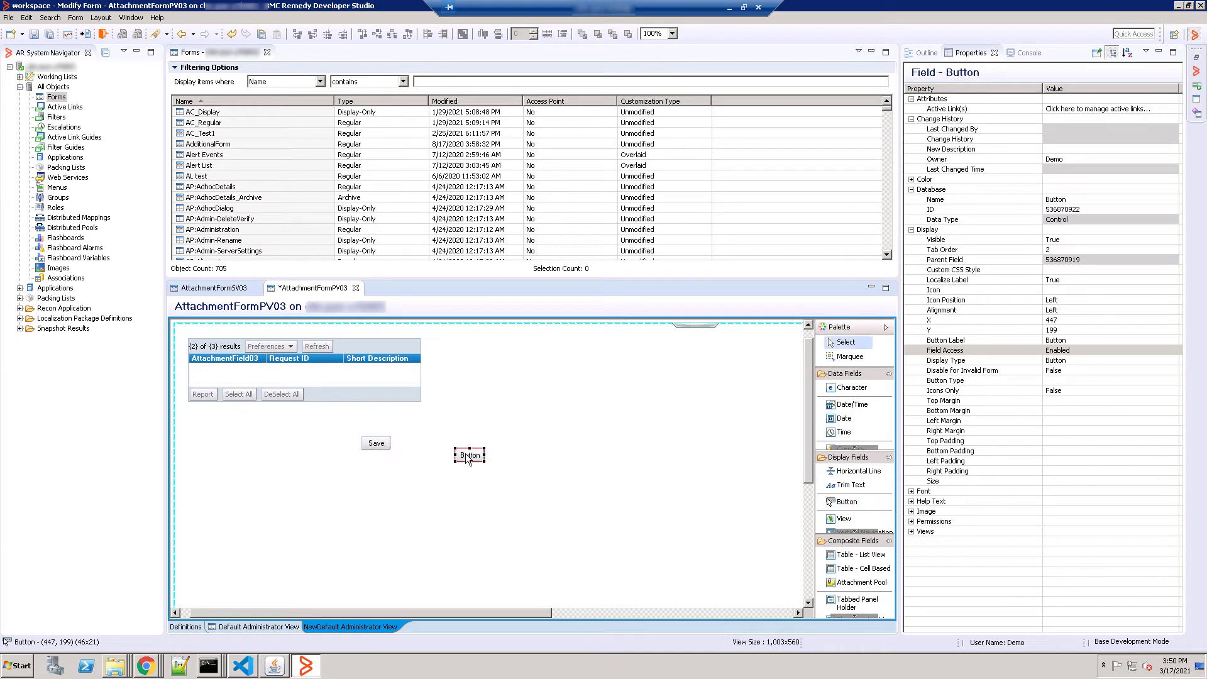
pyautogui.click(1062, 340)
pyautogui.write('Refresh')
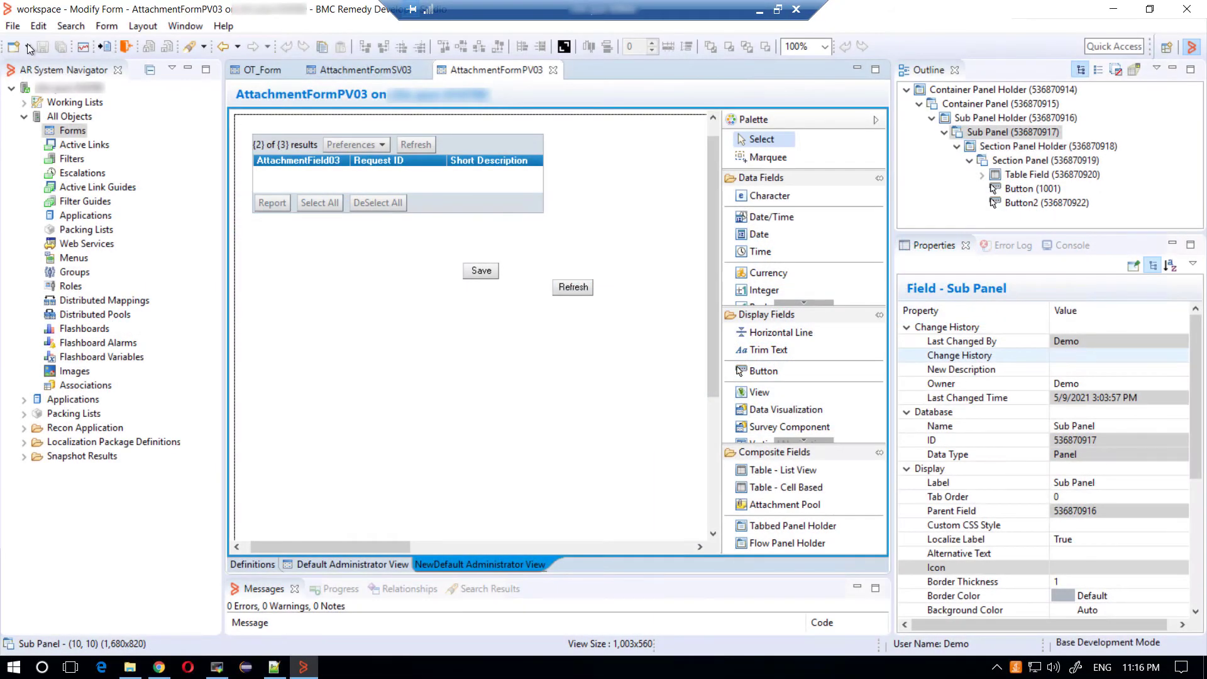
# Create a new active link on the listed server.
pyautogui.click(28, 43)
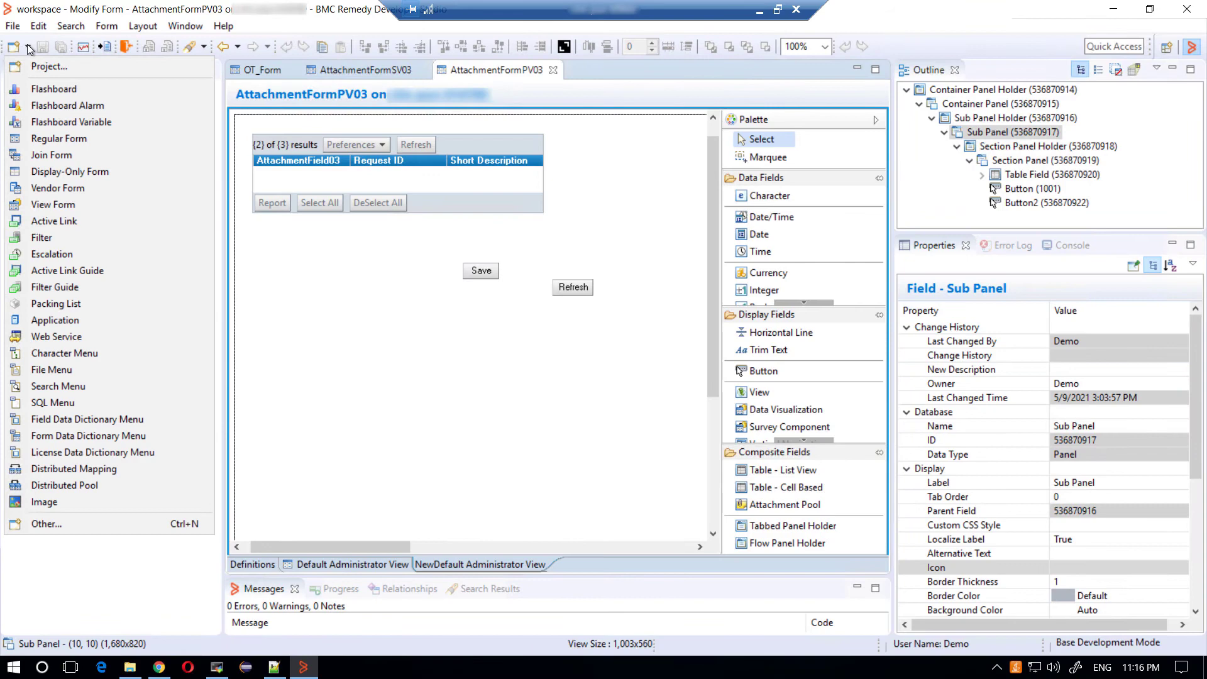
pyautogui.click(63, 221)
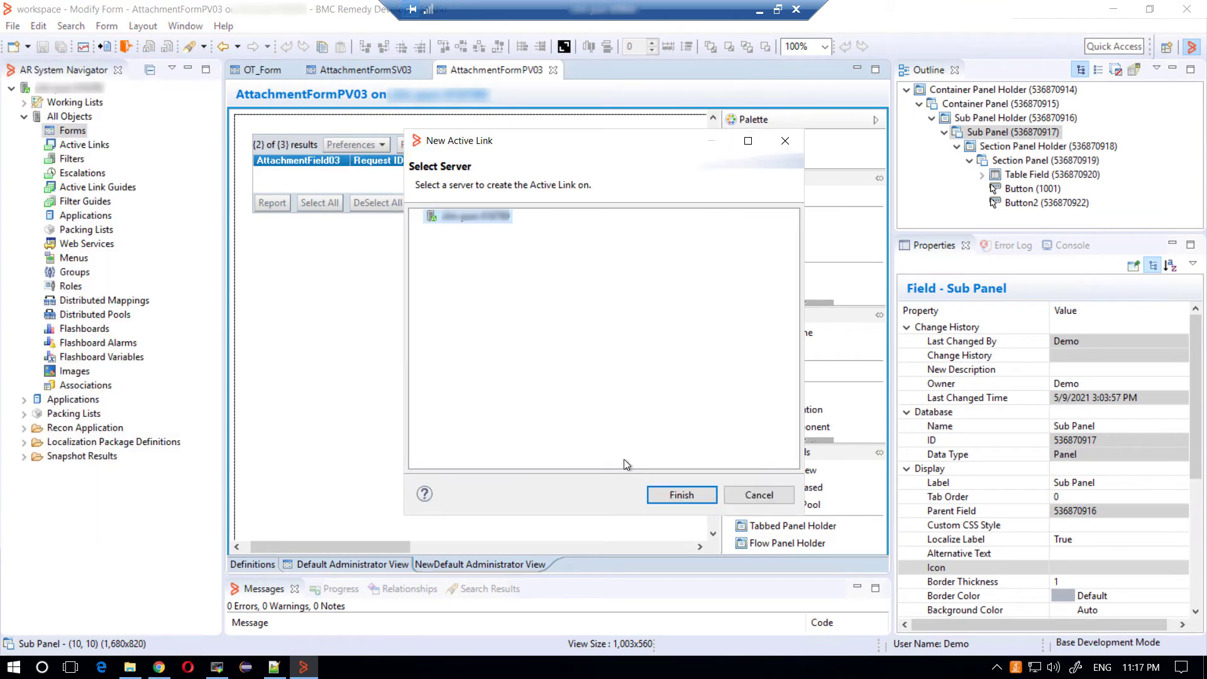
pyautogui.click(664, 495)
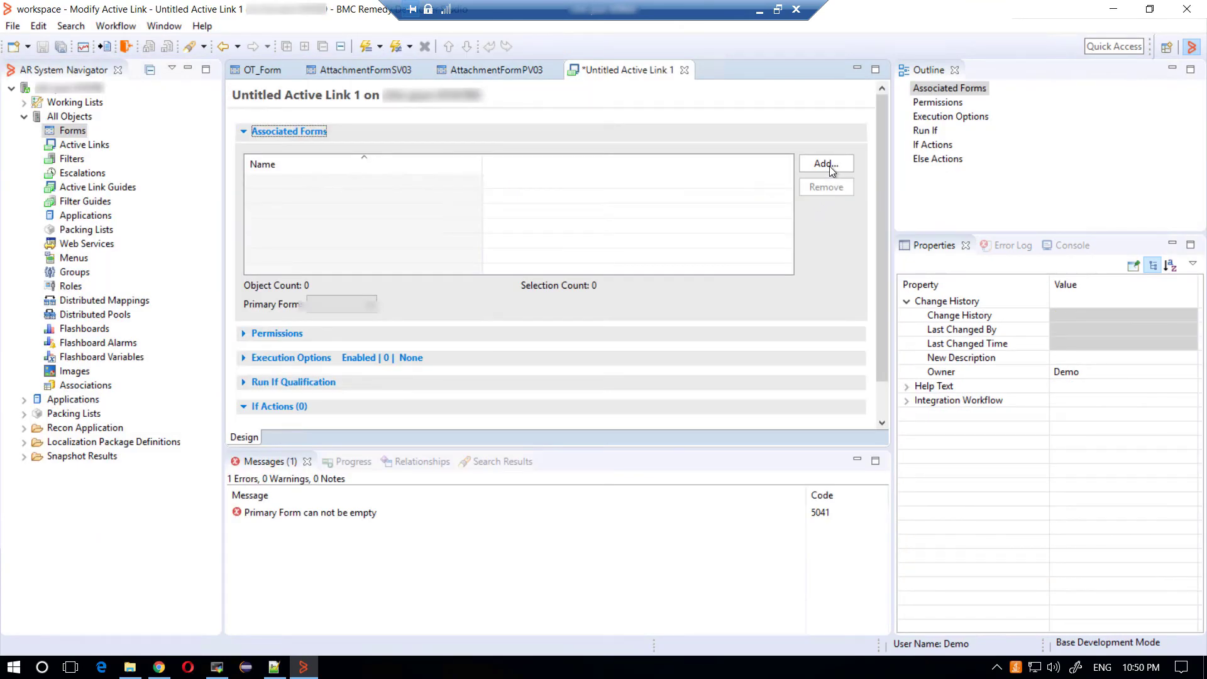
# Associate the active link with the form AttachmentFormPV03, locating it in the form list by "Attach".
pyautogui.click(828, 164)
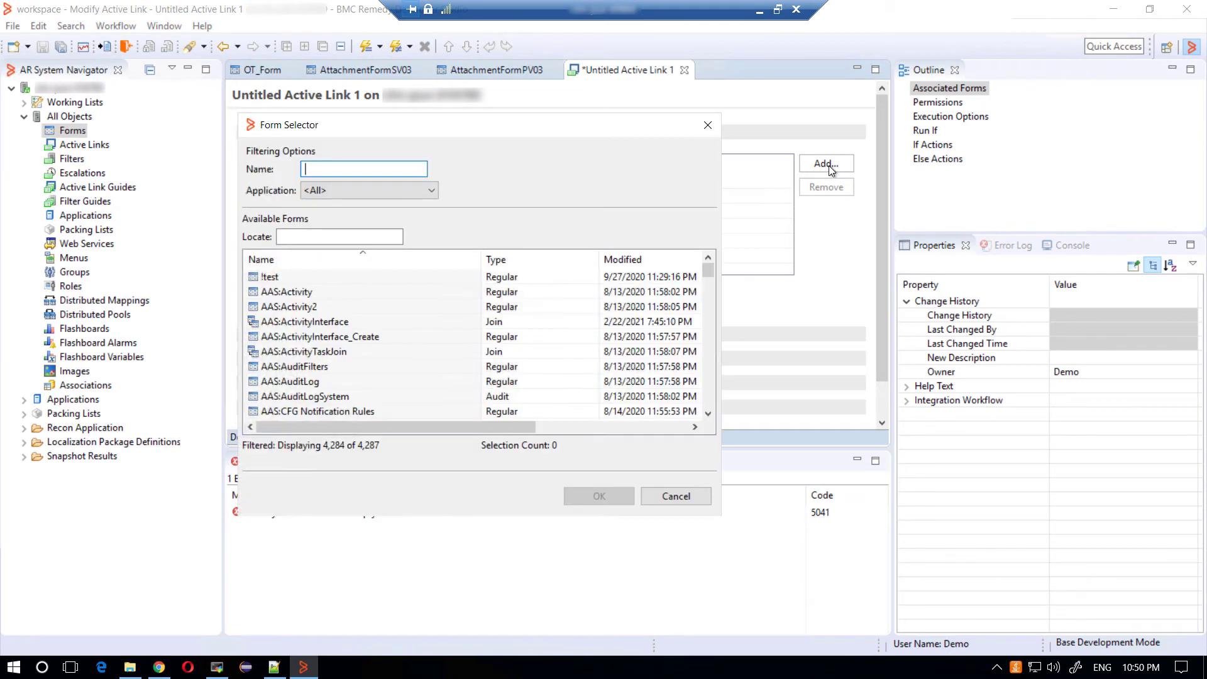
pyautogui.click(326, 239)
pyautogui.write('Attach')
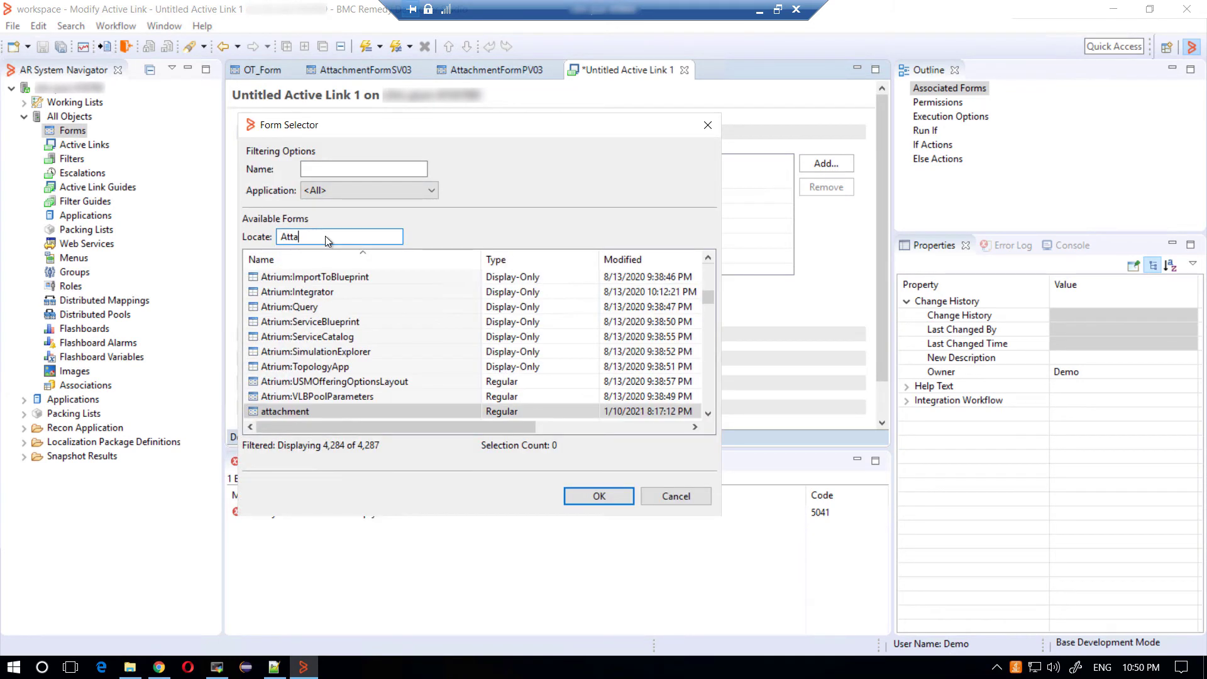
pyautogui.click(708, 414)
pyautogui.click(708, 414)
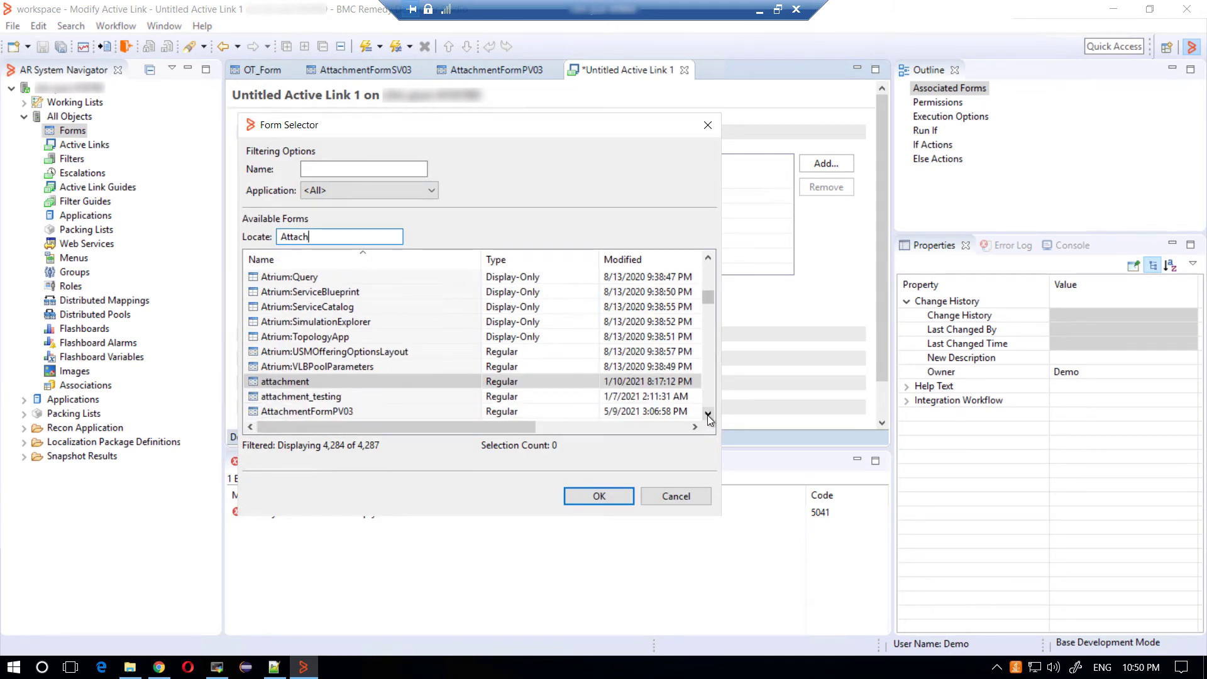
pyautogui.click(708, 414)
pyautogui.click(336, 397)
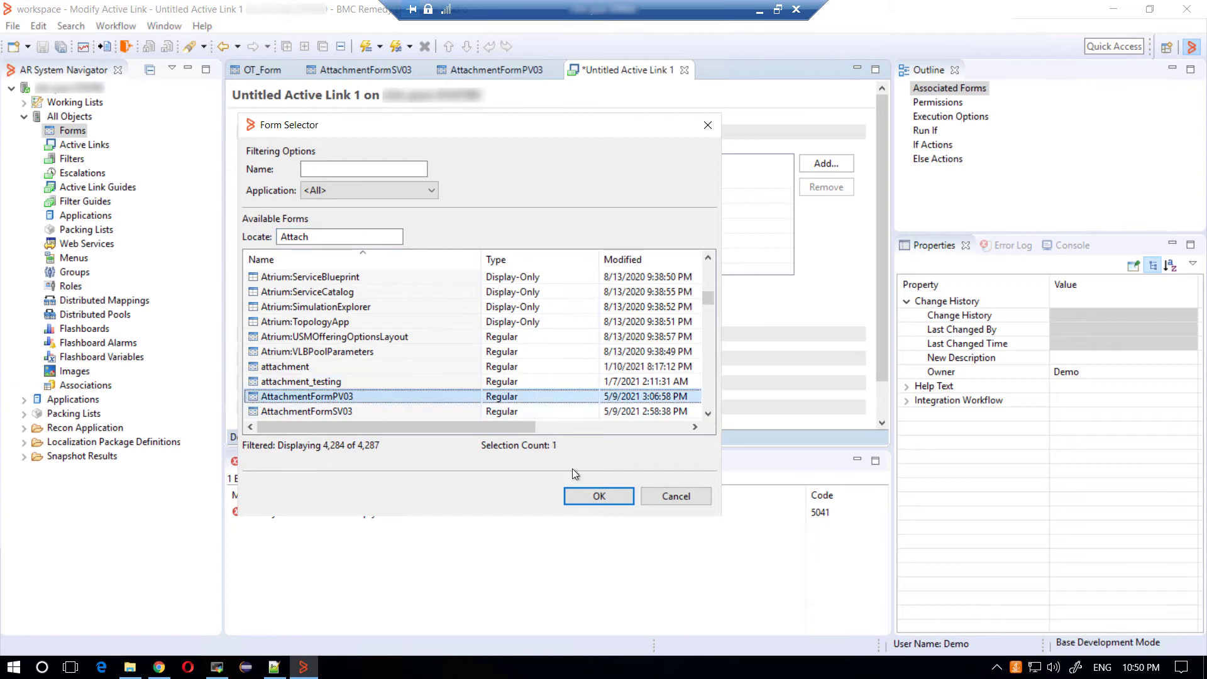
pyautogui.click(593, 496)
# Set Button2 as the Button/Menu Field in the active link's execution options.
pyautogui.click(244, 359)
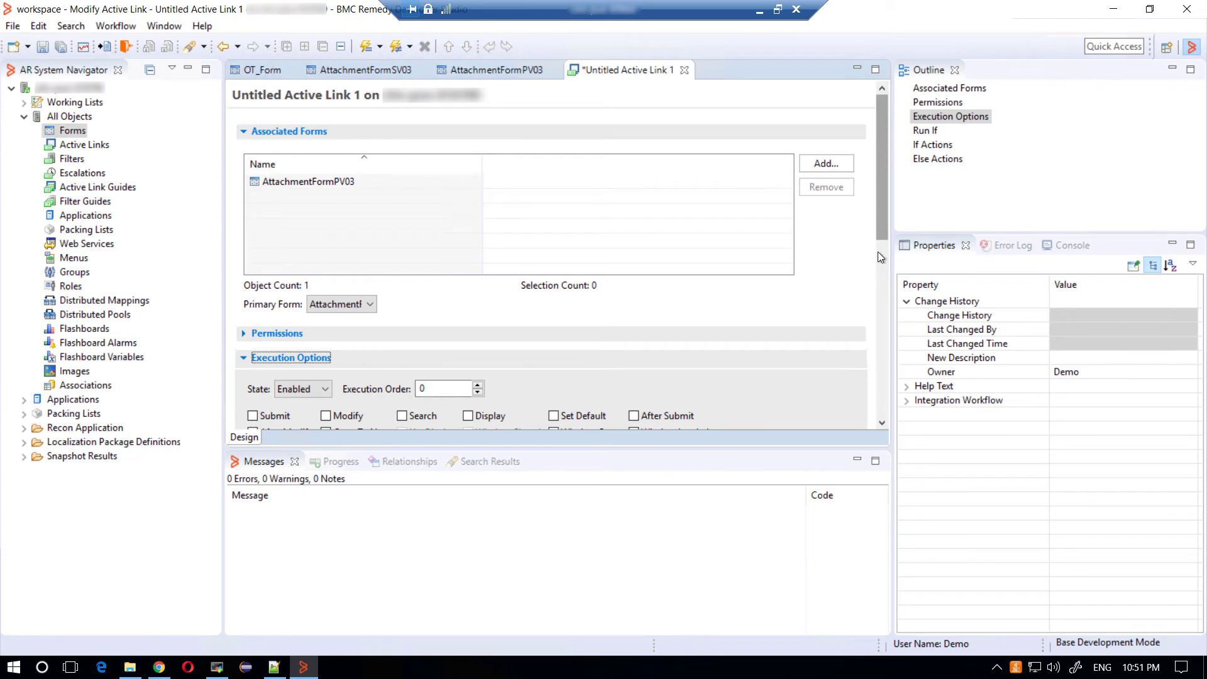
pyautogui.scroll(-1, 880, 272)
pyautogui.scroll(-10, 880, 271)
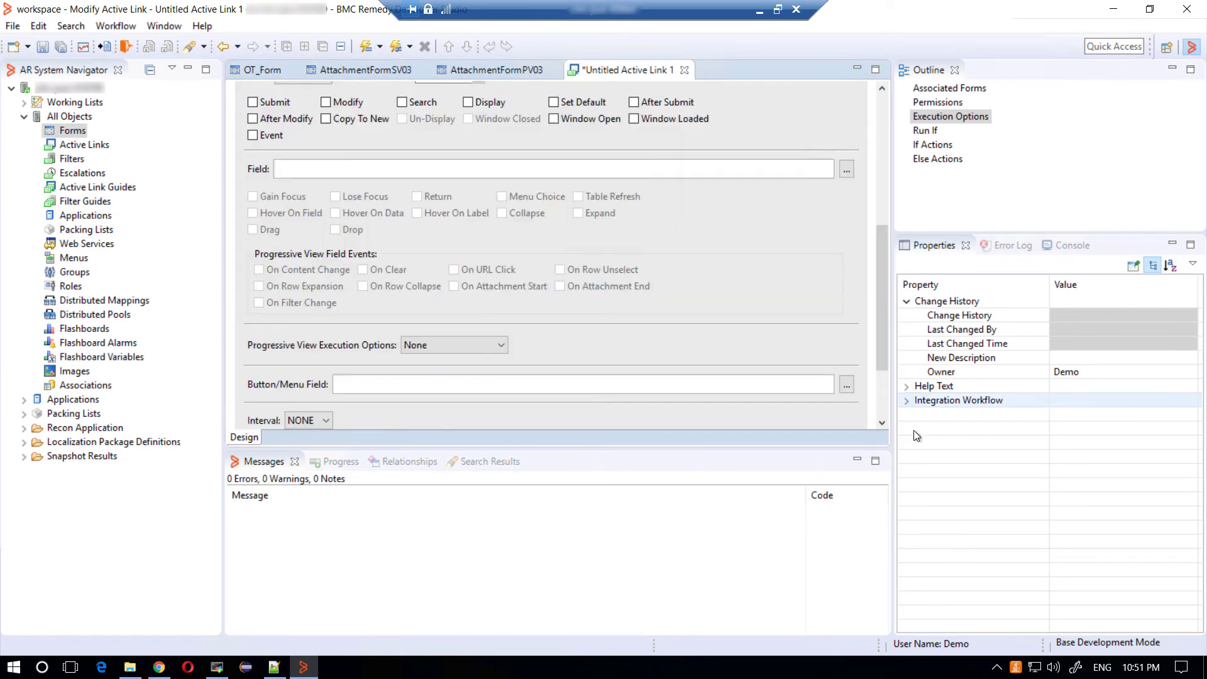
pyautogui.click(847, 384)
pyautogui.click(283, 327)
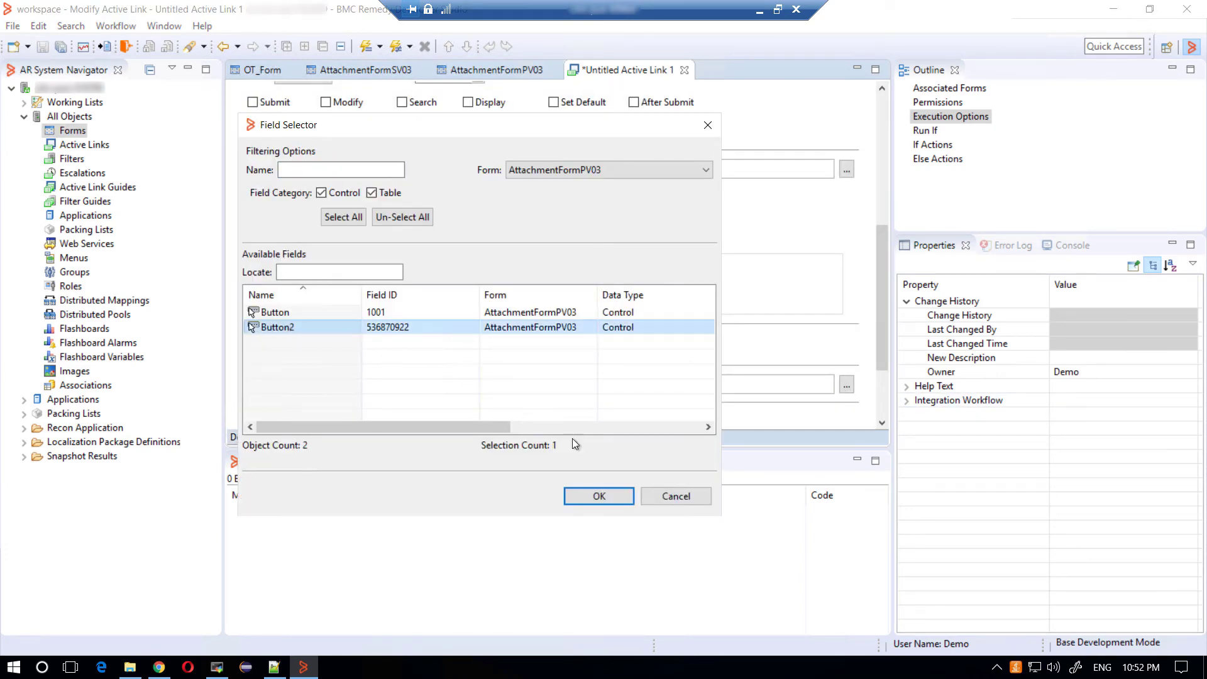
pyautogui.click(598, 496)
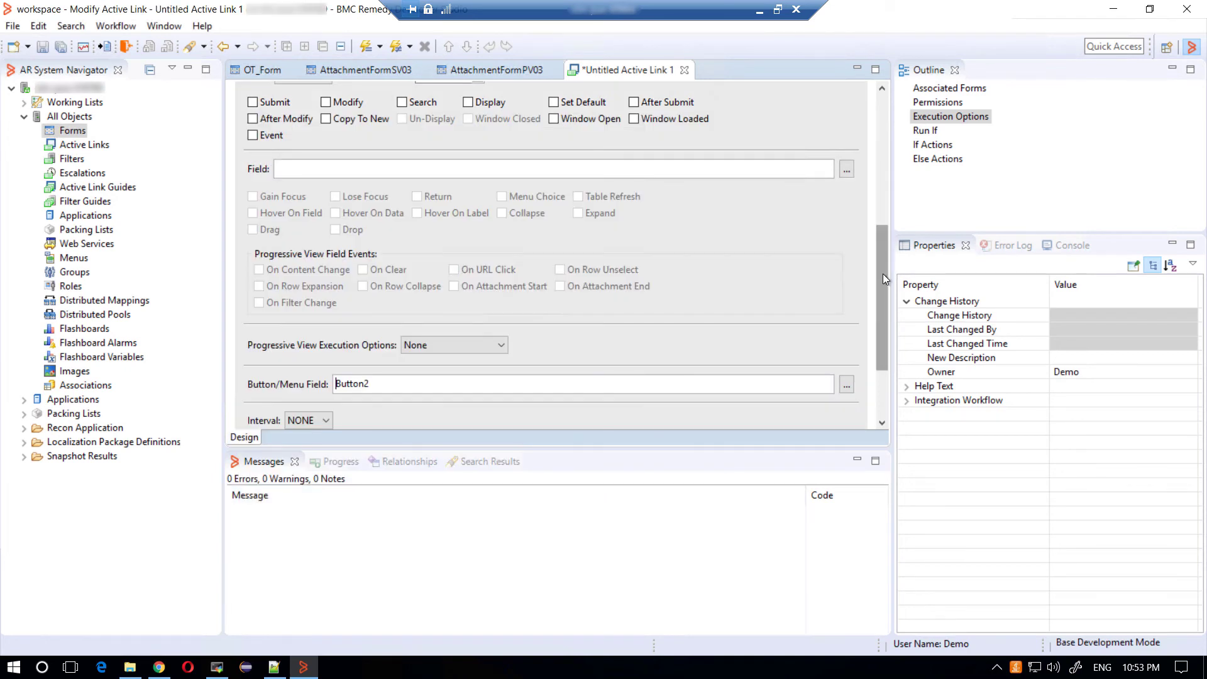
# Add a Change Field action to the active link's If Actions.
pyautogui.moveTo(881, 281); pyautogui.dragTo(881, 362)
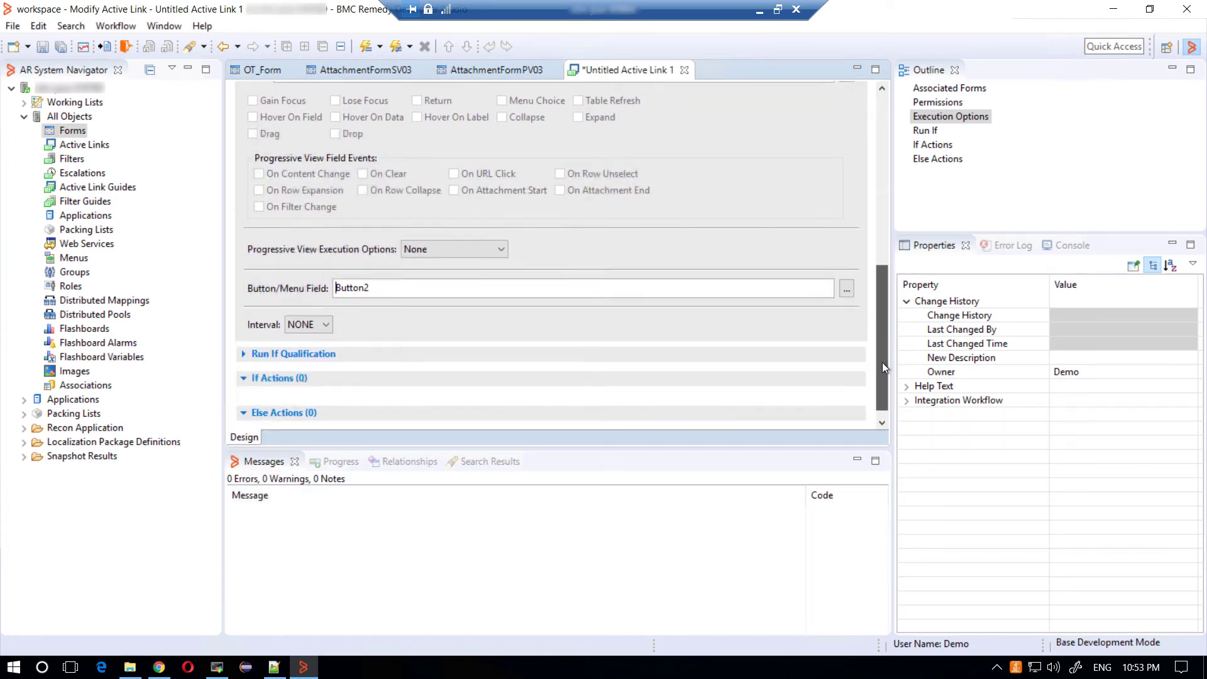
pyautogui.click(270, 369)
pyautogui.rightClick(271, 371)
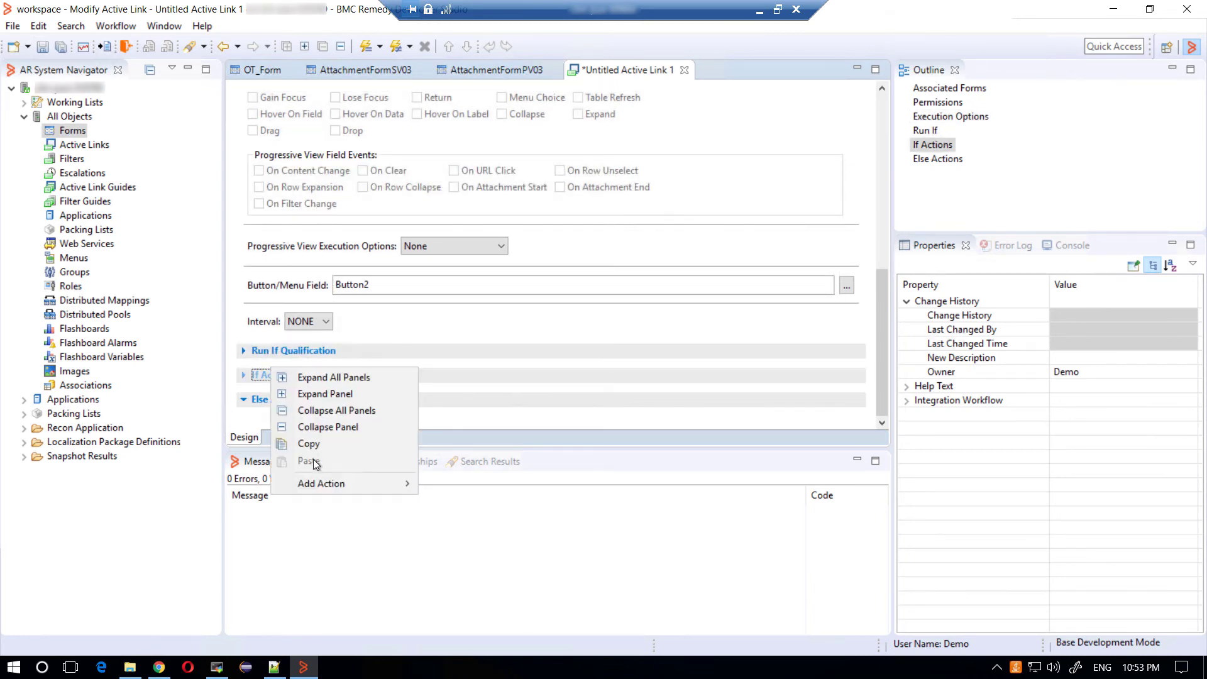
pyautogui.moveTo(323, 485)
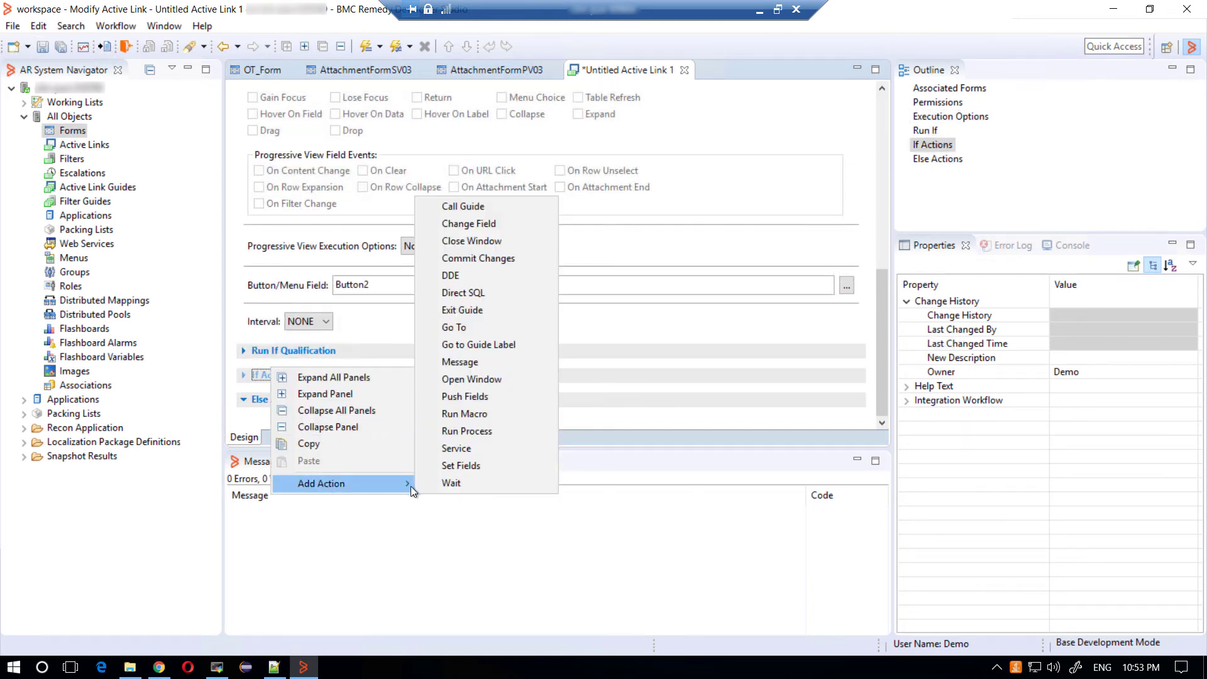
pyautogui.click(494, 225)
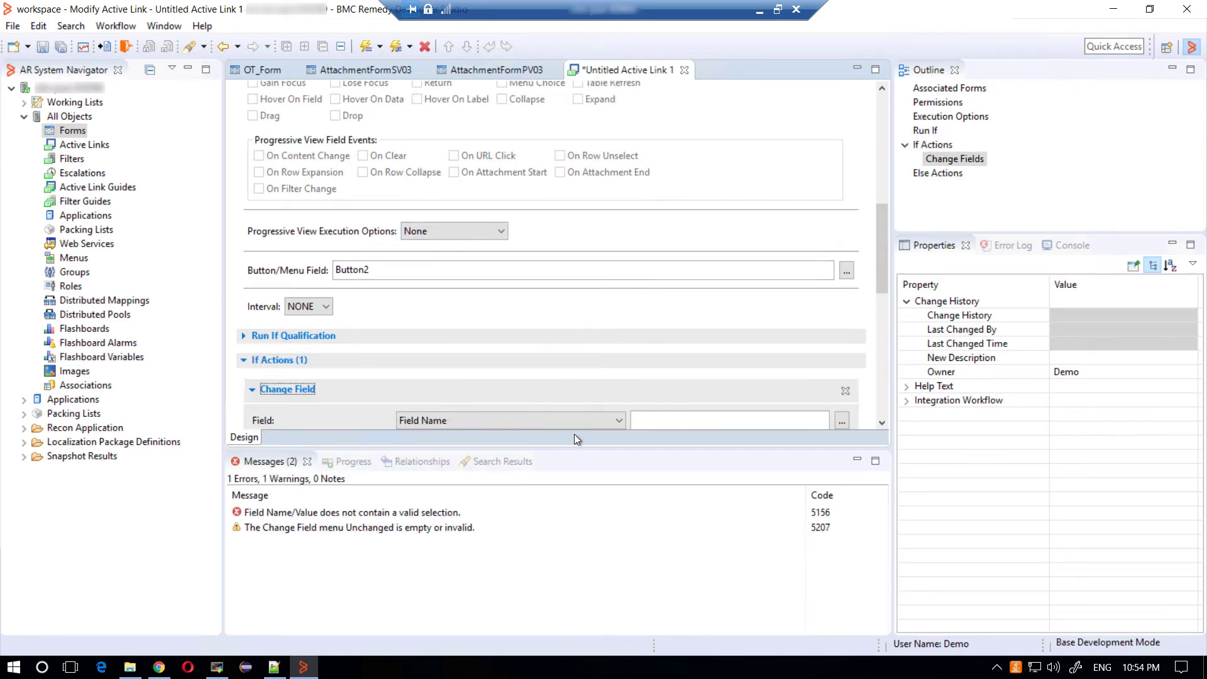
# Set the Change Field action's target to Table Field and enable Refresh Tree/Table.
pyautogui.moveTo(574, 447); pyautogui.dragTo(565, 582)
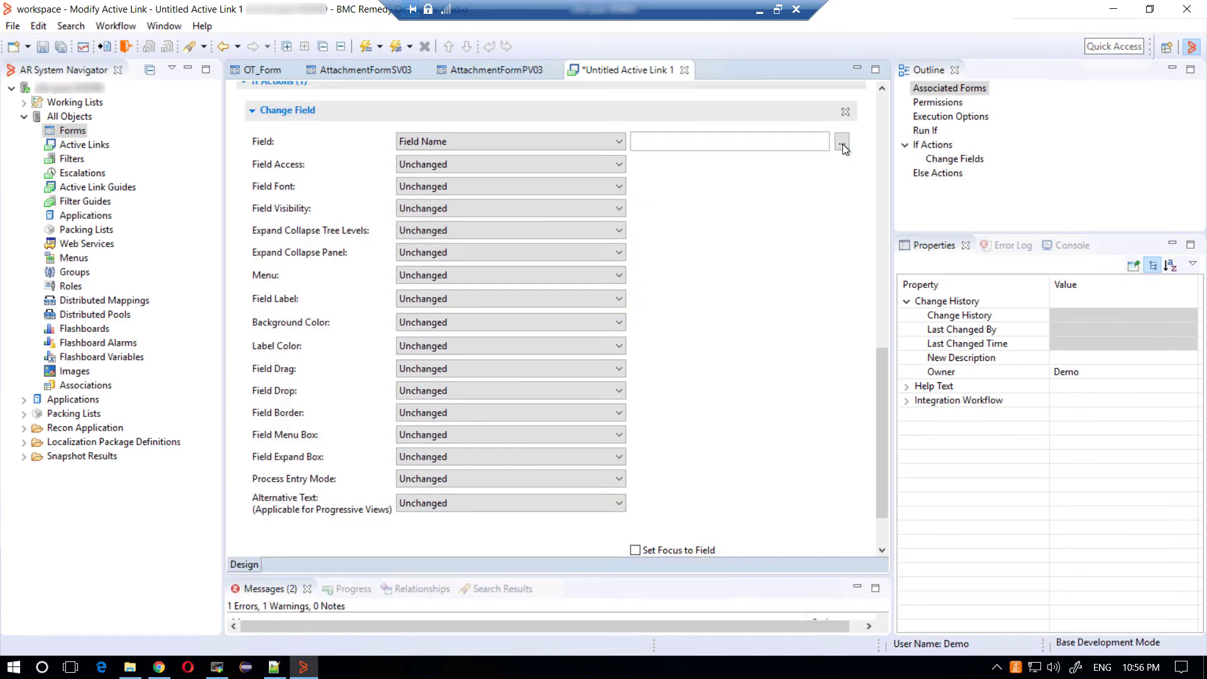
pyautogui.click(842, 144)
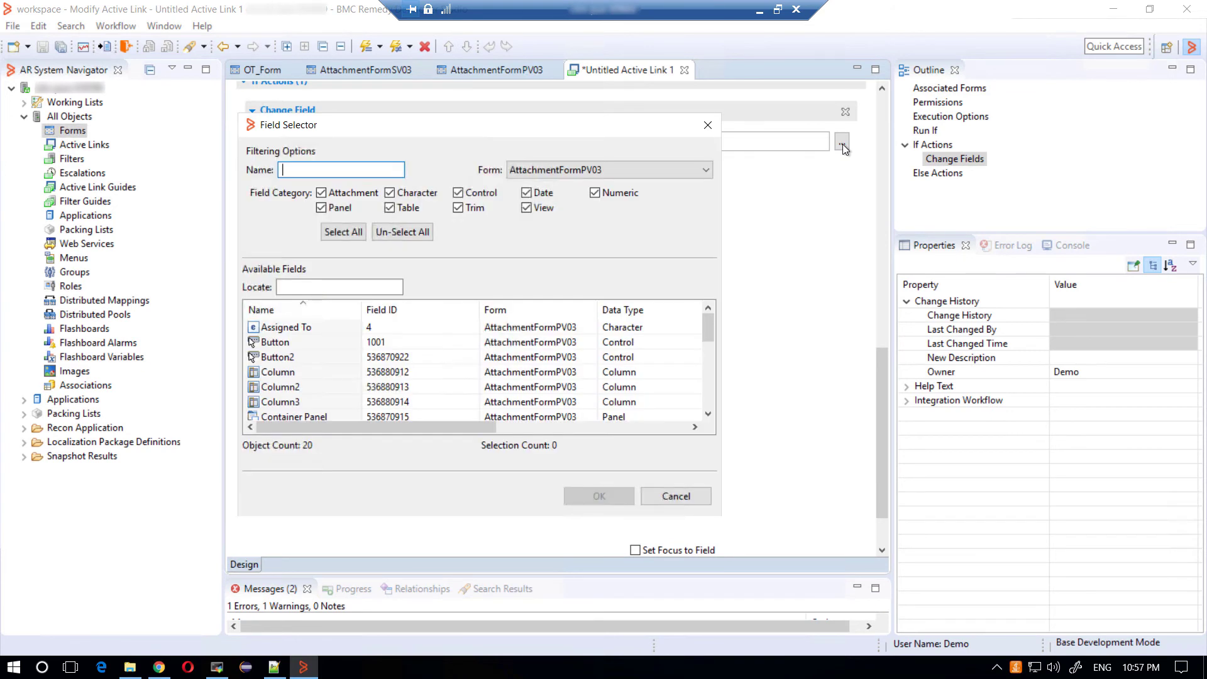
pyautogui.moveTo(705, 325); pyautogui.dragTo(707, 410)
pyautogui.click(280, 404)
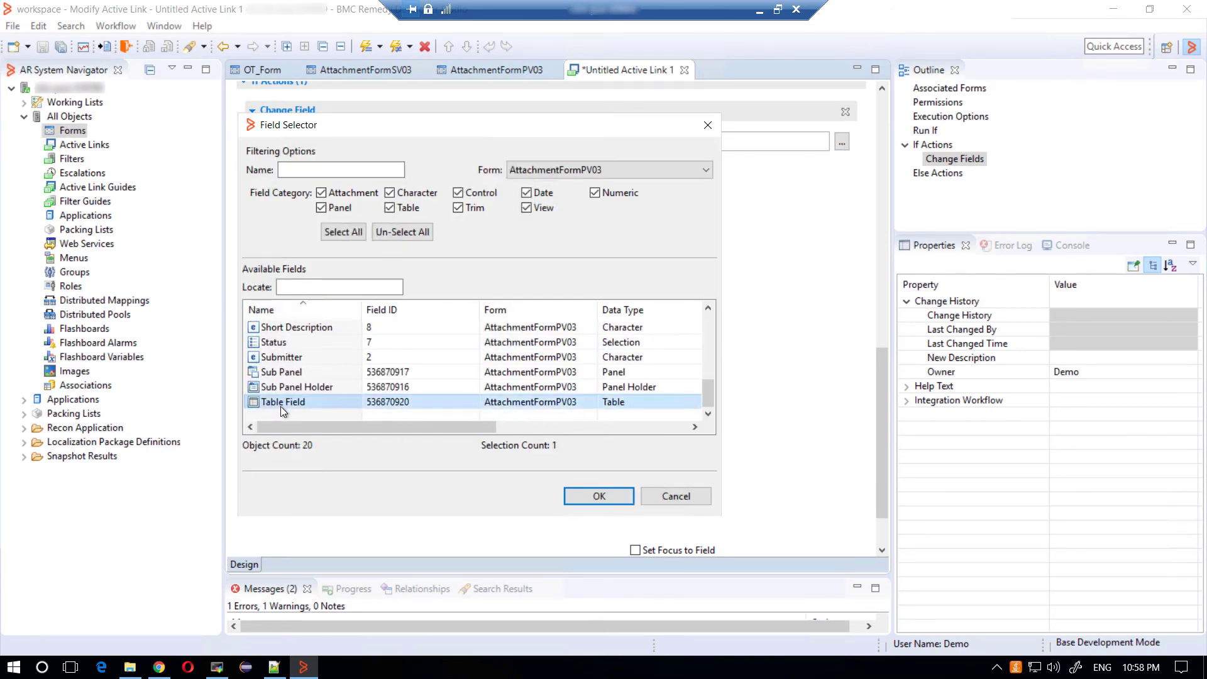
pyautogui.click(579, 495)
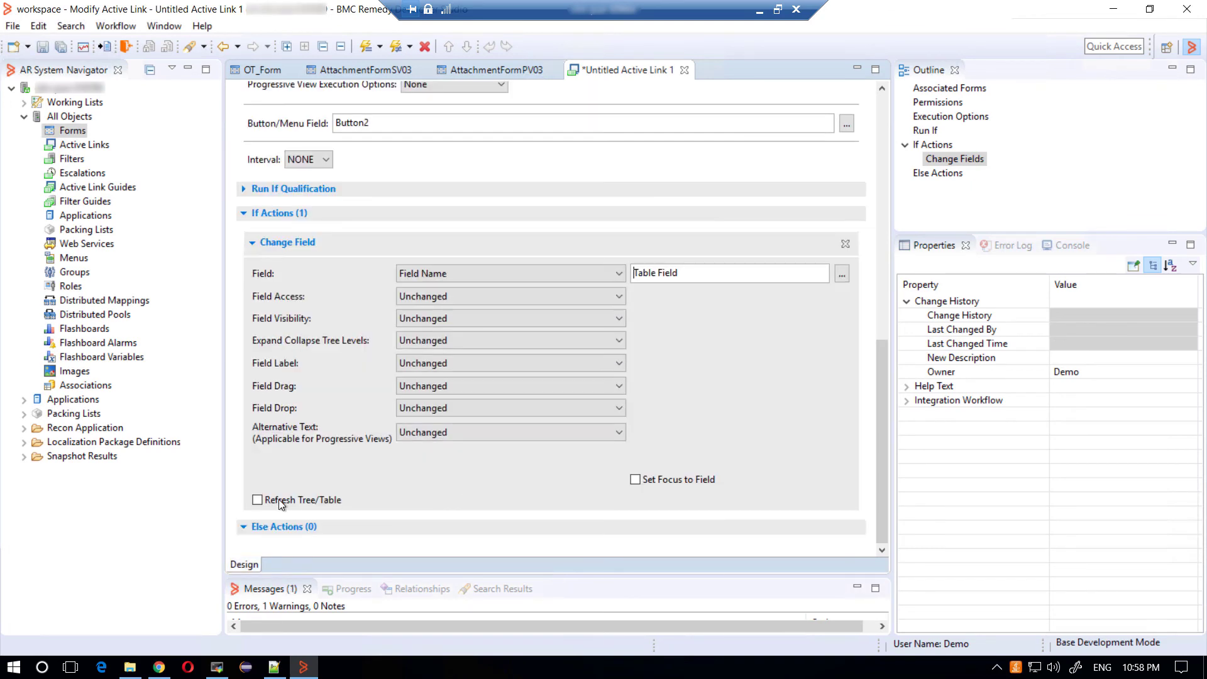
pyautogui.click(257, 501)
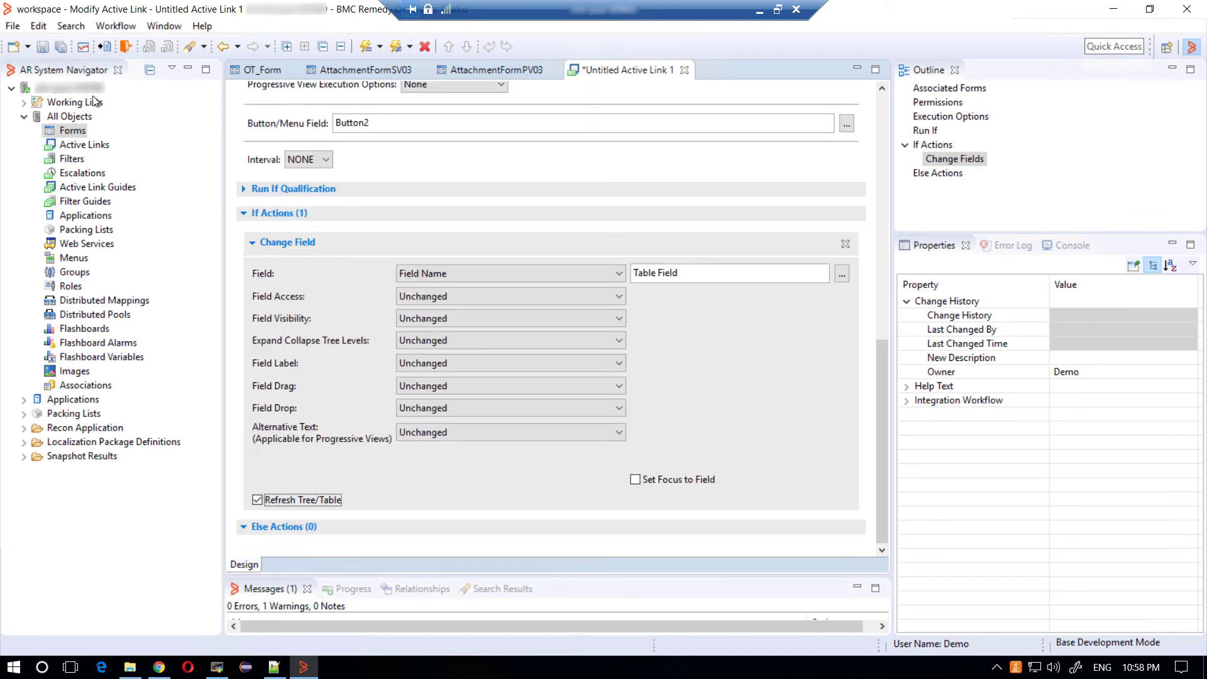
# Save the active link as "Attachment-Active Link 1".
pyautogui.click(42, 46)
pyautogui.moveTo(594, 303); pyautogui.dragTo(542, 303)
pyautogui.write('Attachment-Active Link 1')
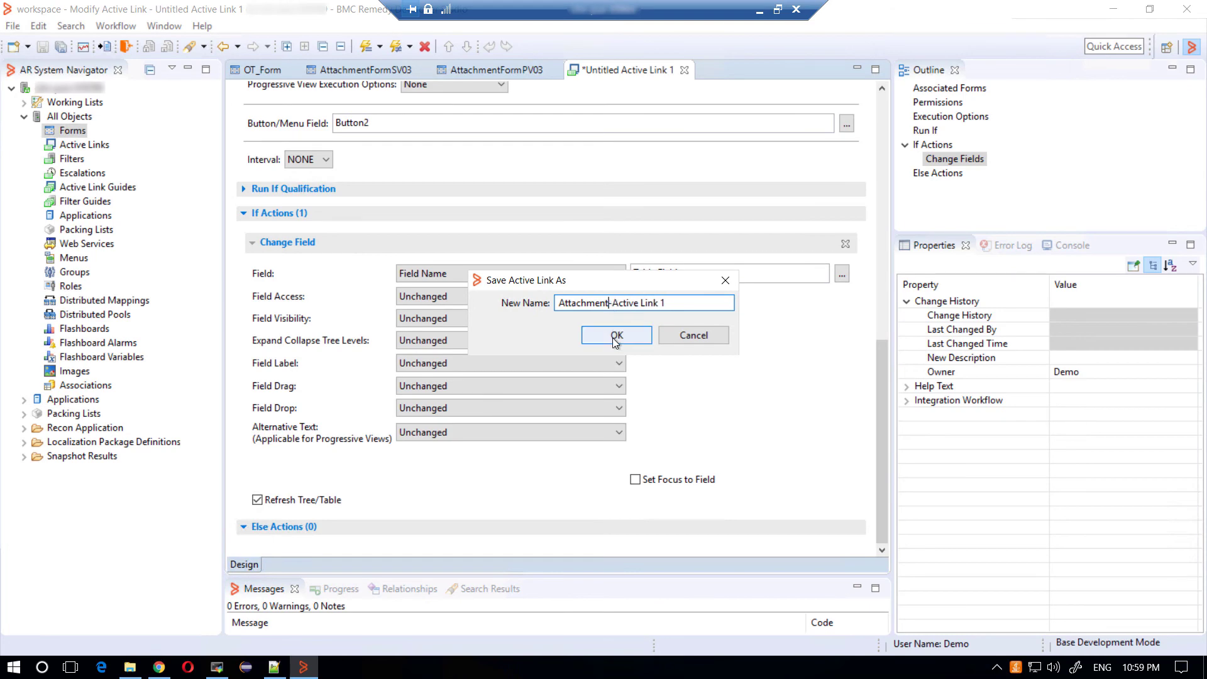
pyautogui.click(615, 336)
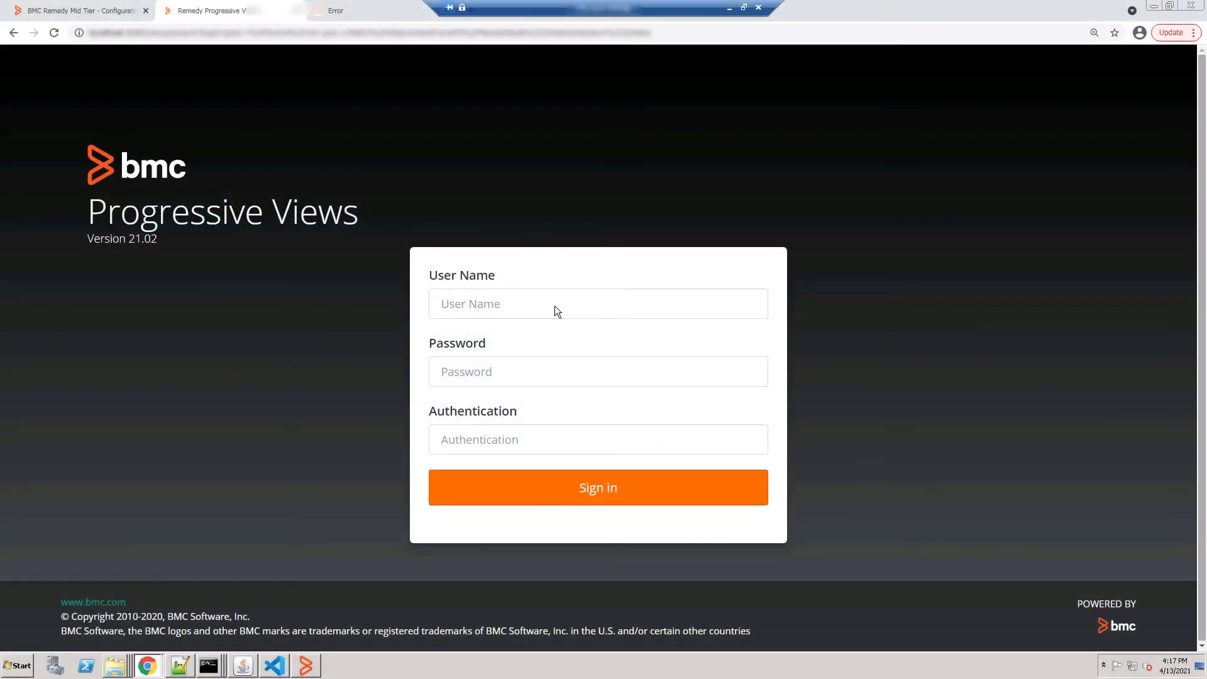
# Switch to the Progressive Views login page in the browser and sign in with user name Demo.
pyautogui.click(511, 308)
pyautogui.write('Demo')
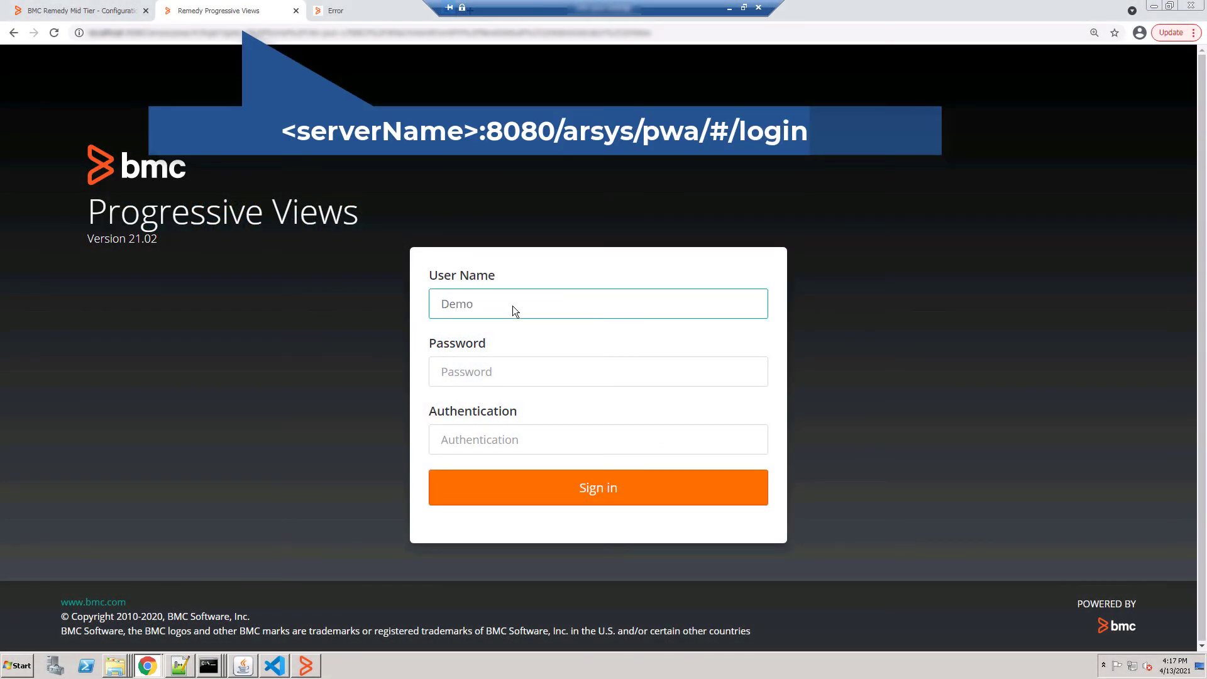
pyautogui.press('Return')
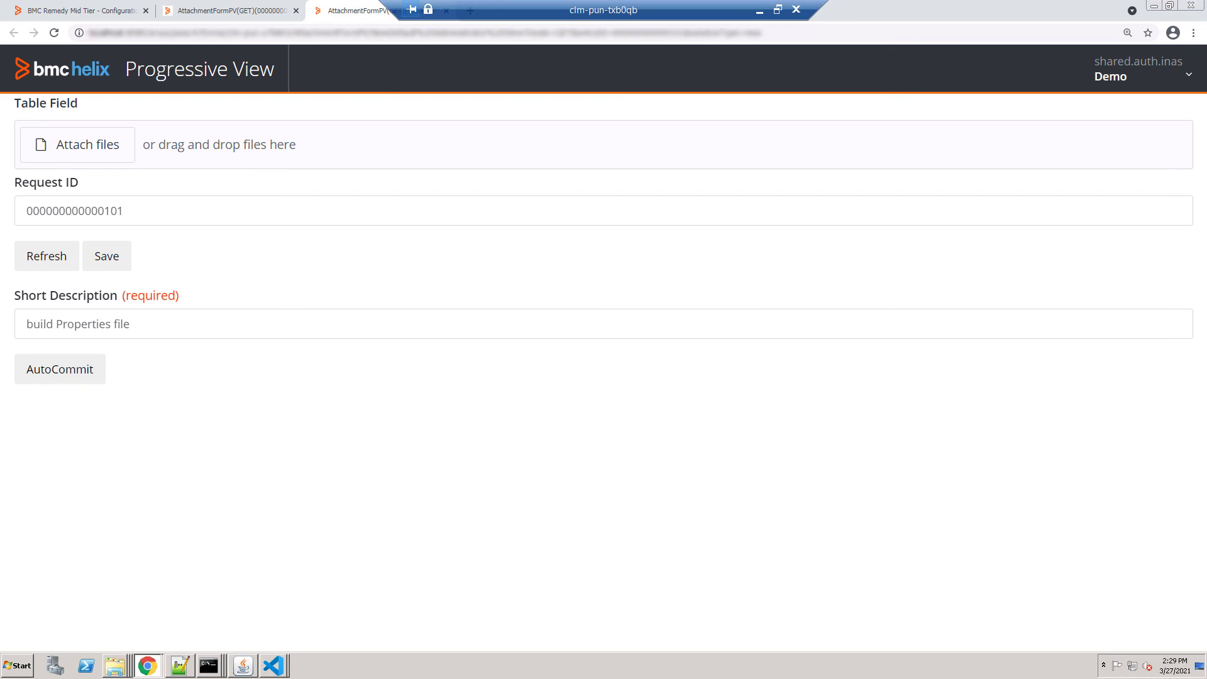
# Attach all files from the SVG Files folder to the Table Field.
pyautogui.click(103, 146)
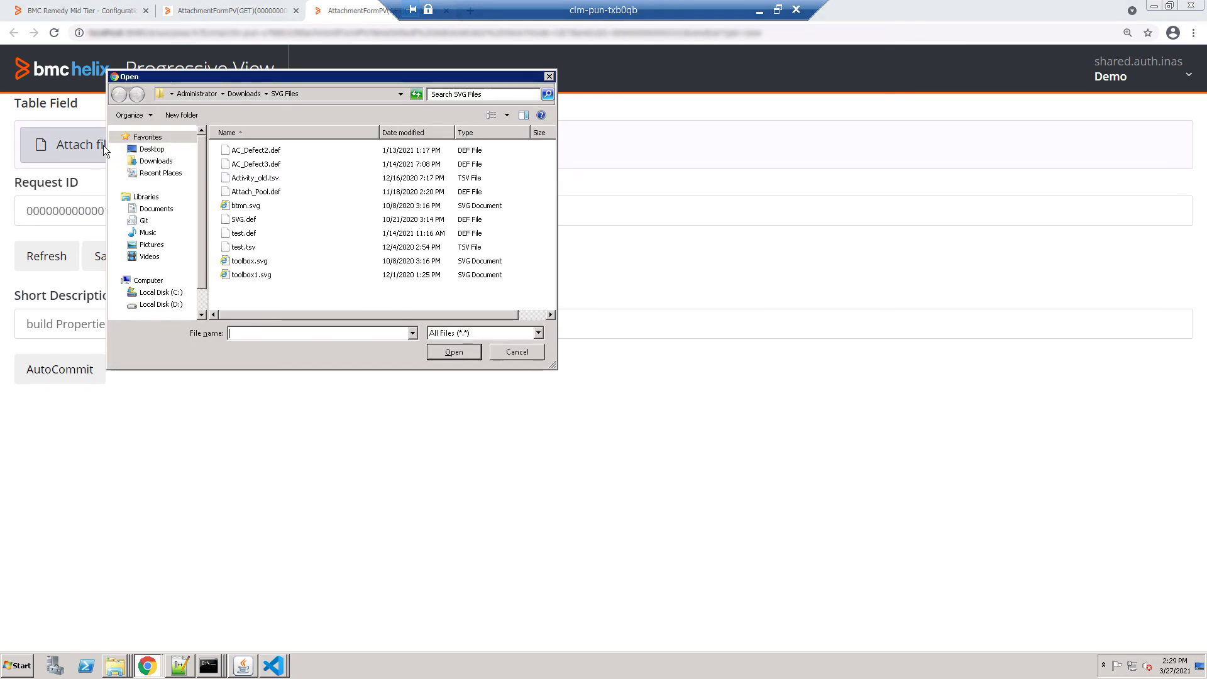
pyautogui.click(254, 150)
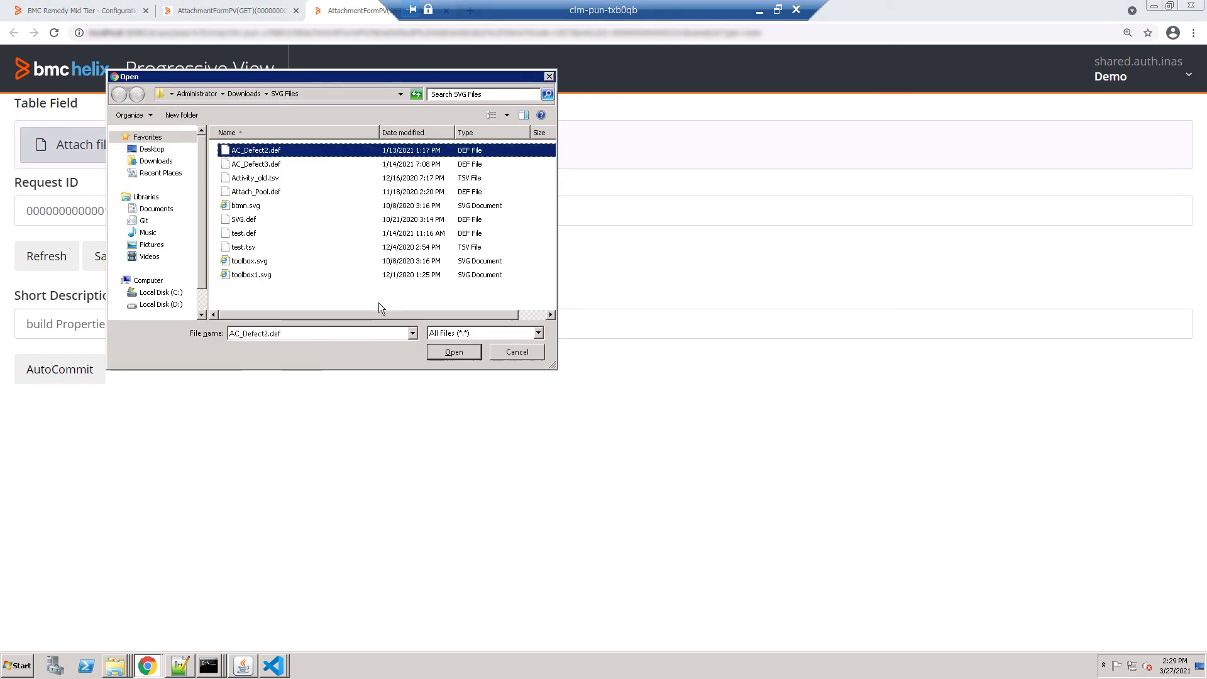
pyautogui.hotkey('ctrl', 'a')
pyautogui.click(458, 352)
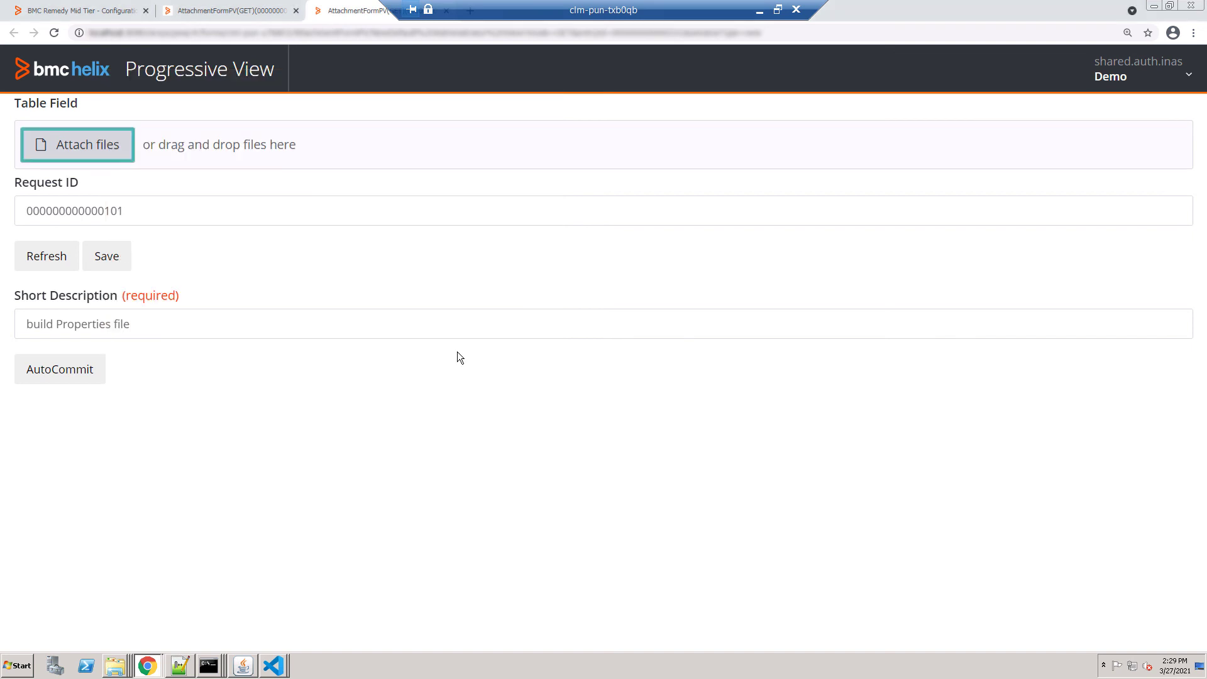